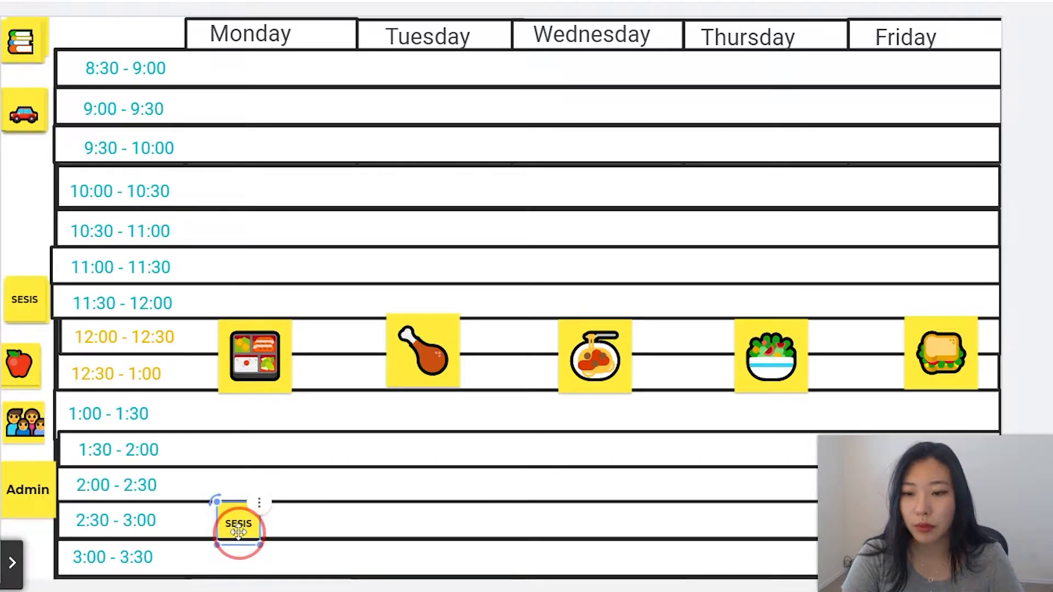
# - Send the 3:00 - 3:30 row rectangle to the back so the day column dividers lie above it
pyautogui.rightClick(250, 565)
pyautogui.moveTo(323, 548)
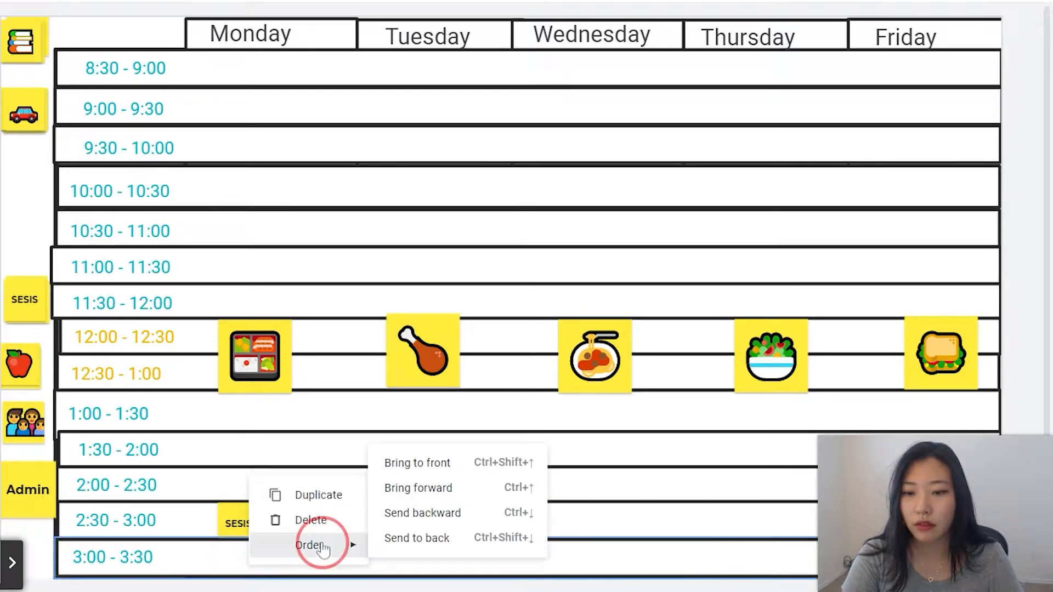
pyautogui.click(436, 537)
# - Place one SESIS sticky note in the 3:00 - 3:30 row for each day from Monday to Friday
pyautogui.moveTo(247, 526); pyautogui.dragTo(262, 559)
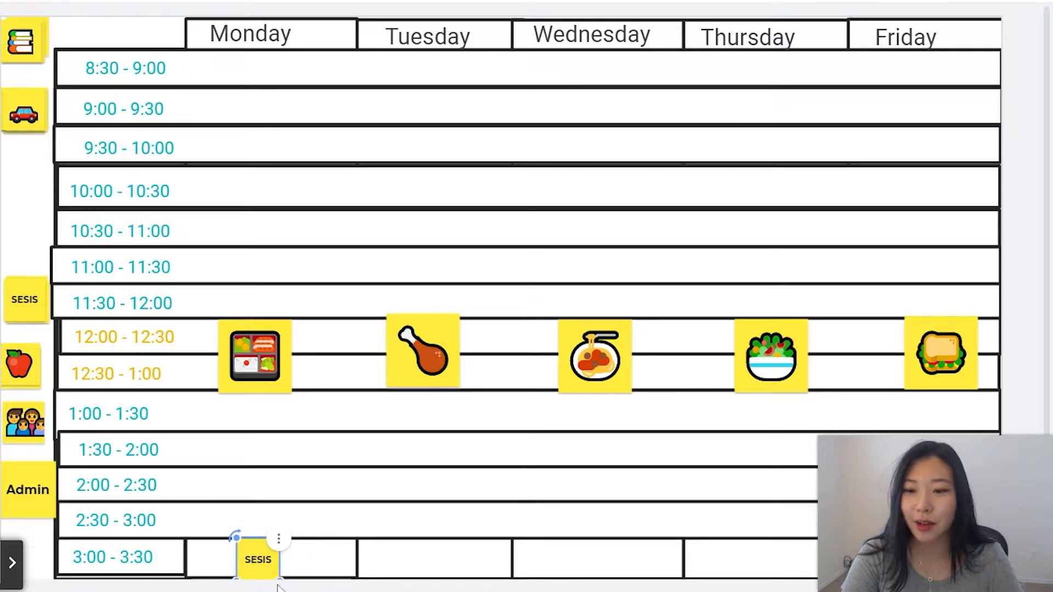
pyautogui.moveTo(25, 300); pyautogui.dragTo(431, 559)
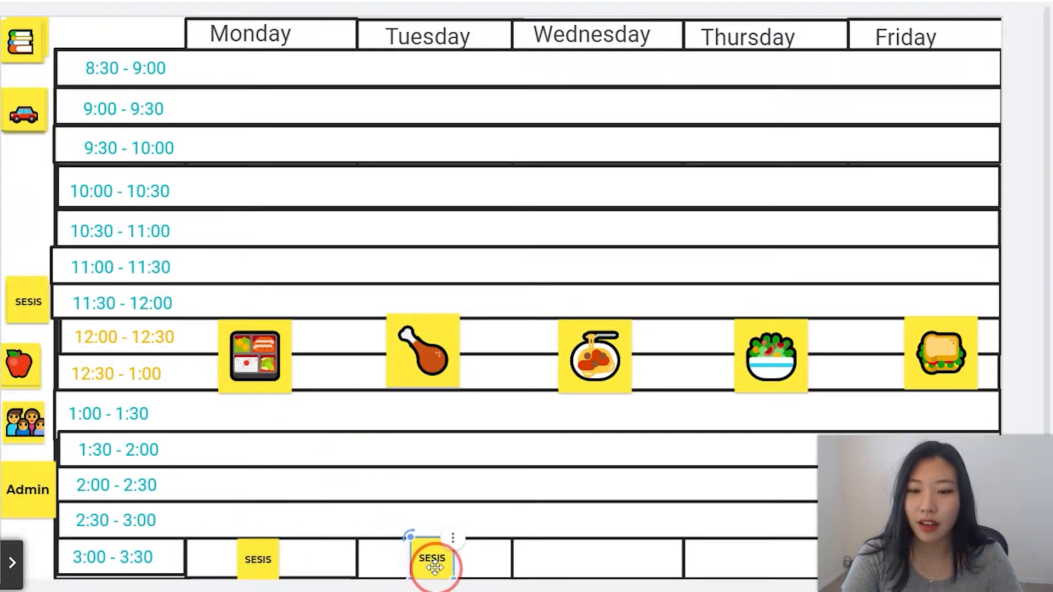
pyautogui.moveTo(25, 302); pyautogui.dragTo(591, 557)
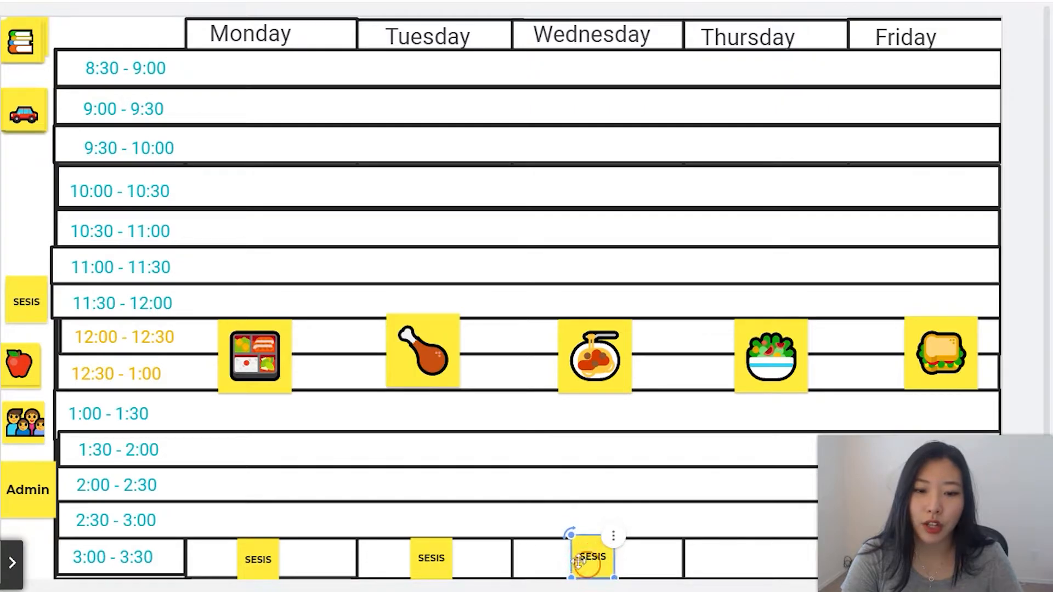
pyautogui.moveTo(28, 301); pyautogui.dragTo(754, 560)
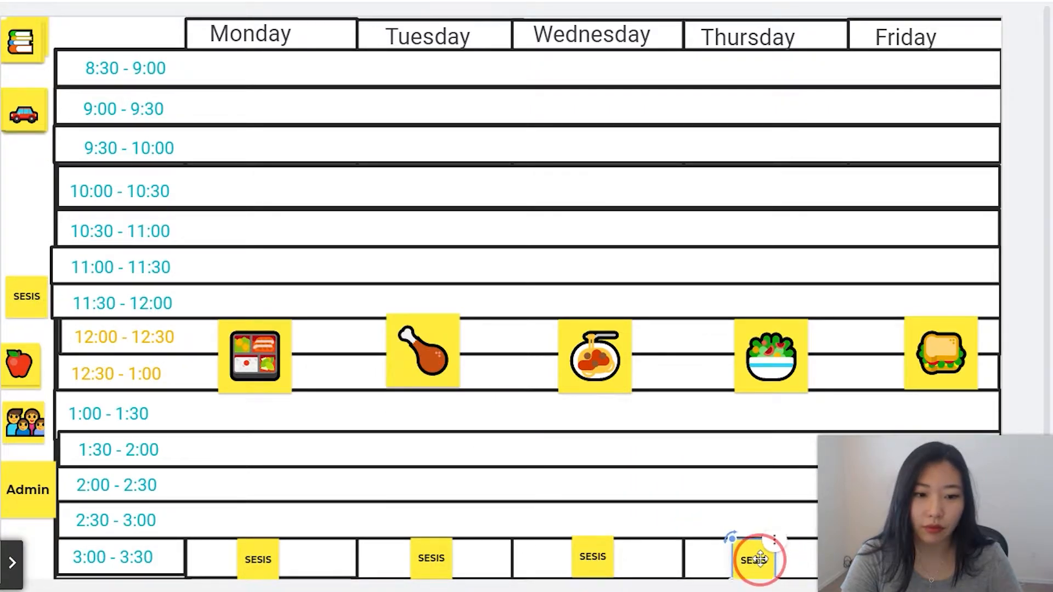
pyautogui.moveTo(26, 299); pyautogui.dragTo(970, 584)
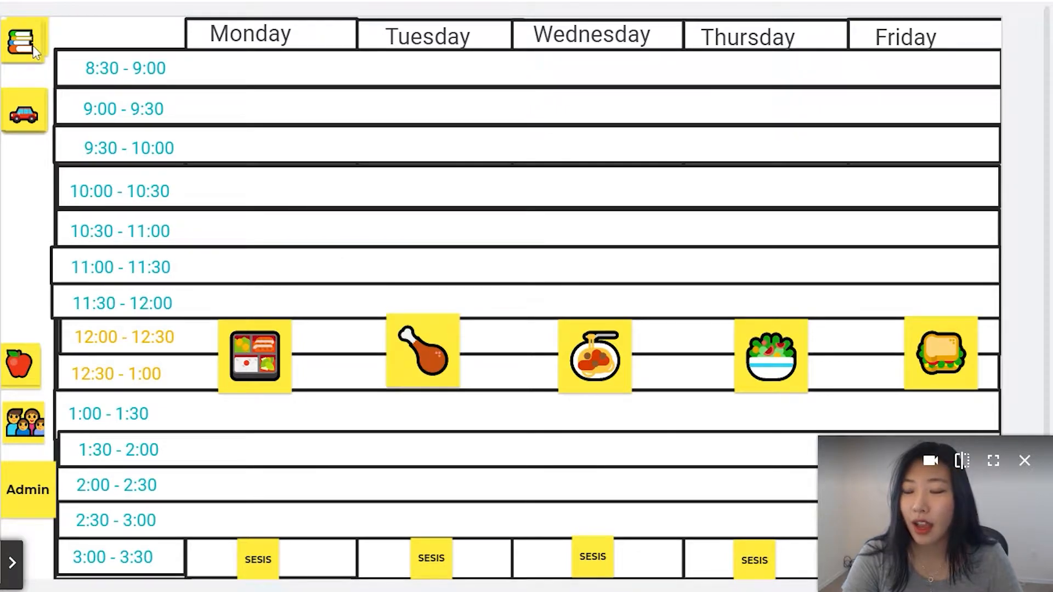
# - Place a books note in the 8:30 - 9:00 row for each weekday, and center the chicken-leg lunch note under Tuesday
pyautogui.moveTo(34, 50); pyautogui.dragTo(594, 67)
pyautogui.moveTo(25, 48); pyautogui.dragTo(768, 72)
pyautogui.moveTo(24, 46); pyautogui.dragTo(915, 74)
pyautogui.click(1005, 85)
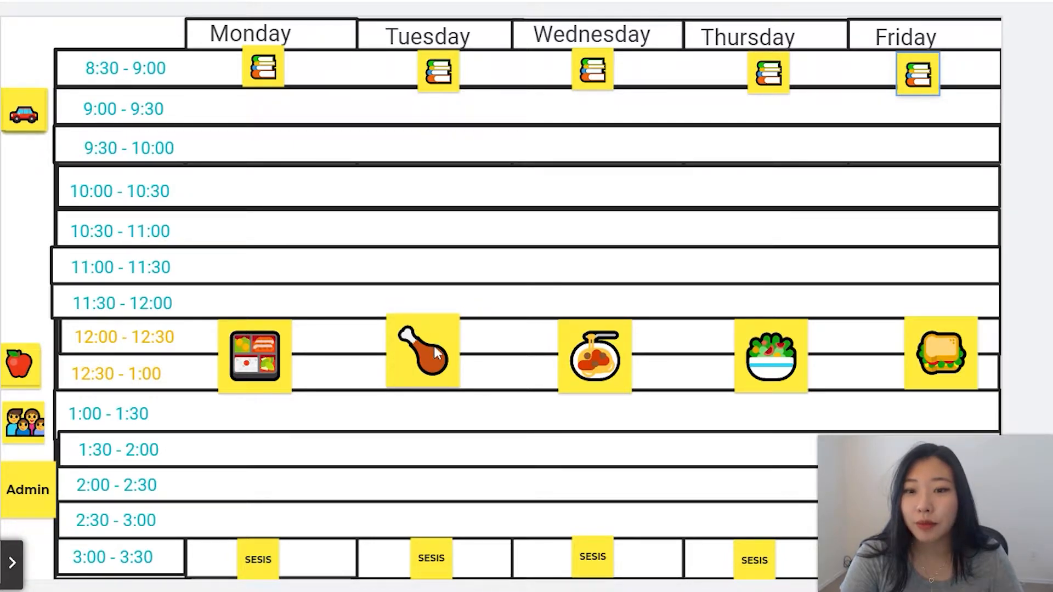
pyautogui.moveTo(442, 352); pyautogui.dragTo(454, 357)
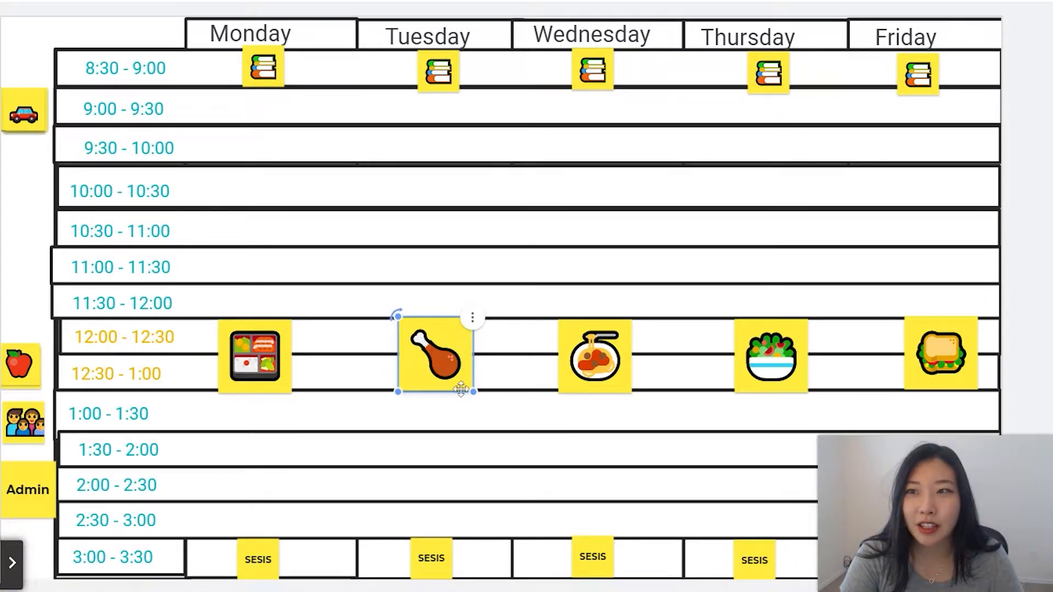
pyautogui.click(305, 407)
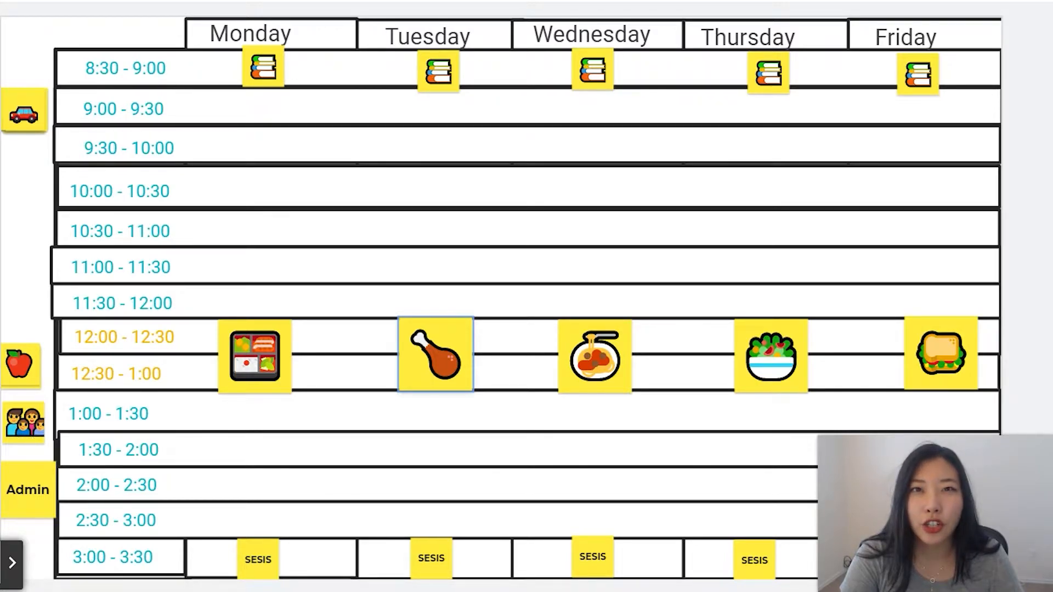
# - Fill the 2:30 - 3:00 row with the family note on Tuesday and apple notes on Monday and Wednesday
pyautogui.moveTo(24, 427)
pyautogui.mouseDown()
pyautogui.moveTo(24, 411)
pyautogui.moveTo(29, 425)
pyautogui.mouseUp()
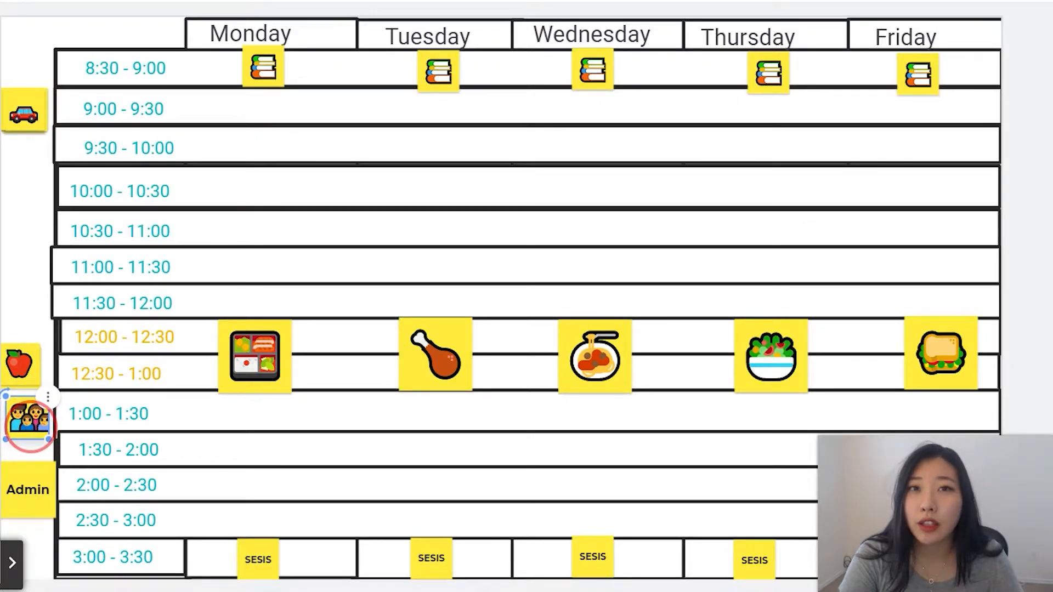
pyautogui.moveTo(29, 425); pyautogui.dragTo(433, 528)
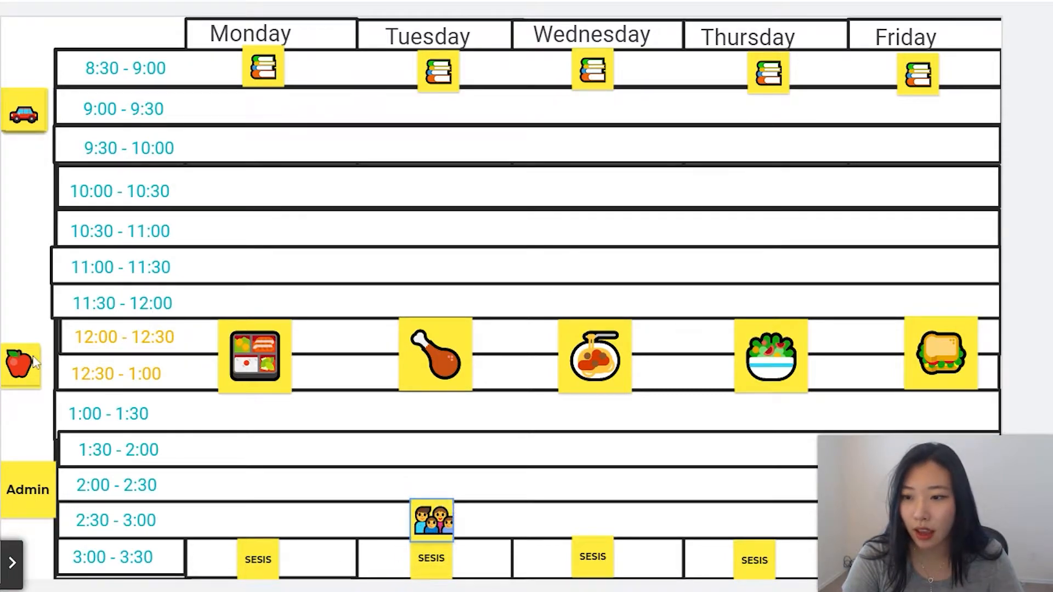
pyautogui.moveTo(20, 370); pyautogui.dragTo(272, 529)
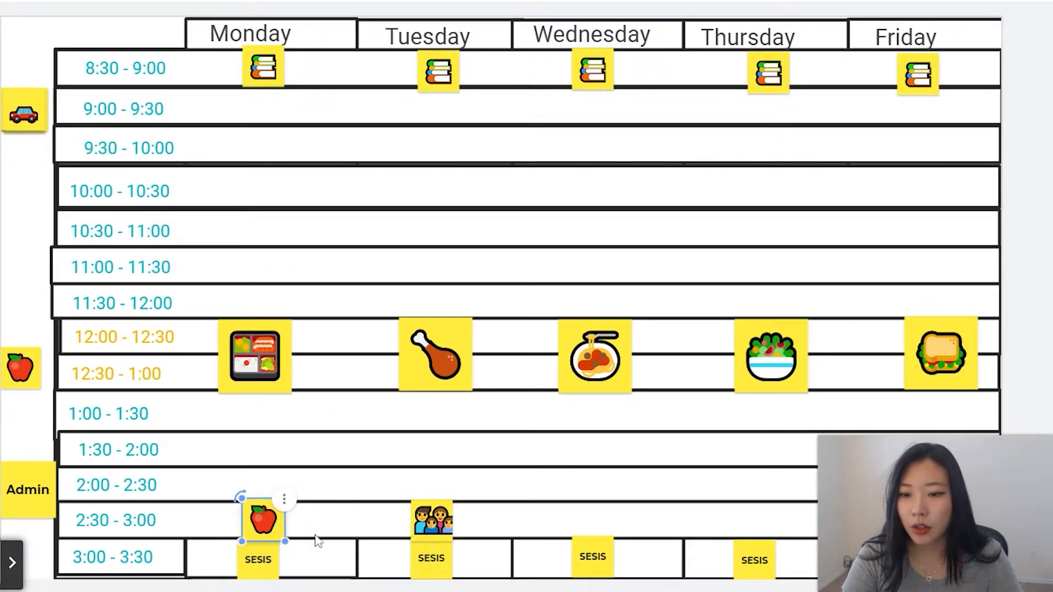
pyautogui.moveTo(25, 382); pyautogui.dragTo(598, 520)
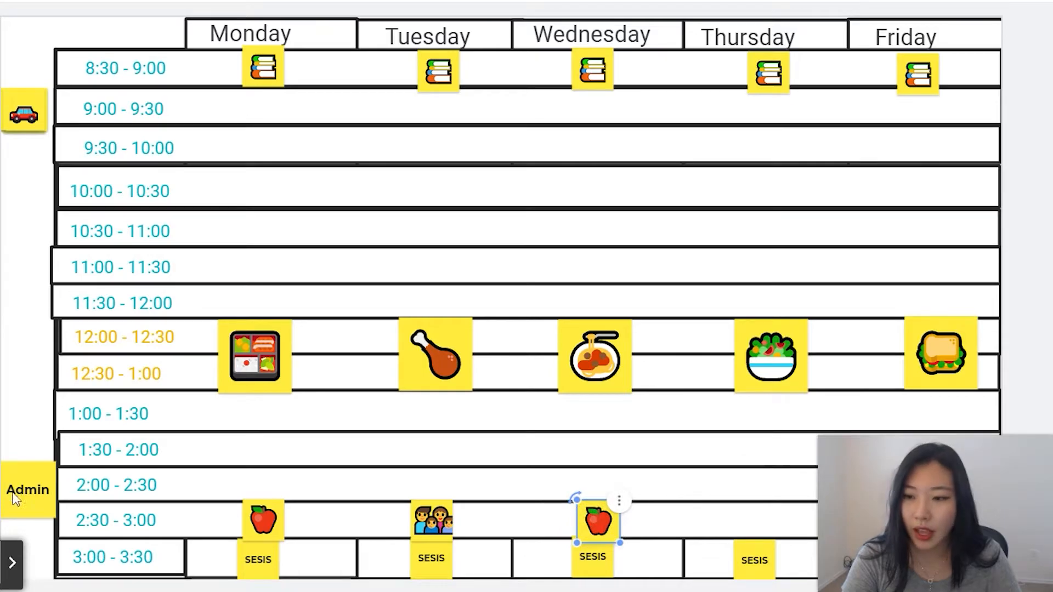
pyautogui.click(33, 507)
pyautogui.click(30, 538)
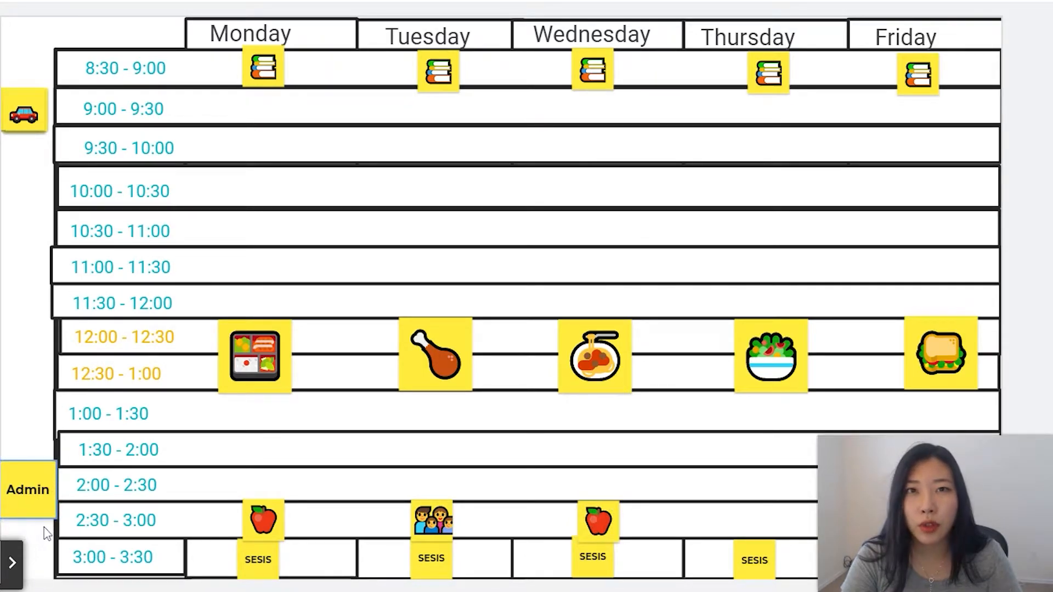
pyautogui.click(21, 499)
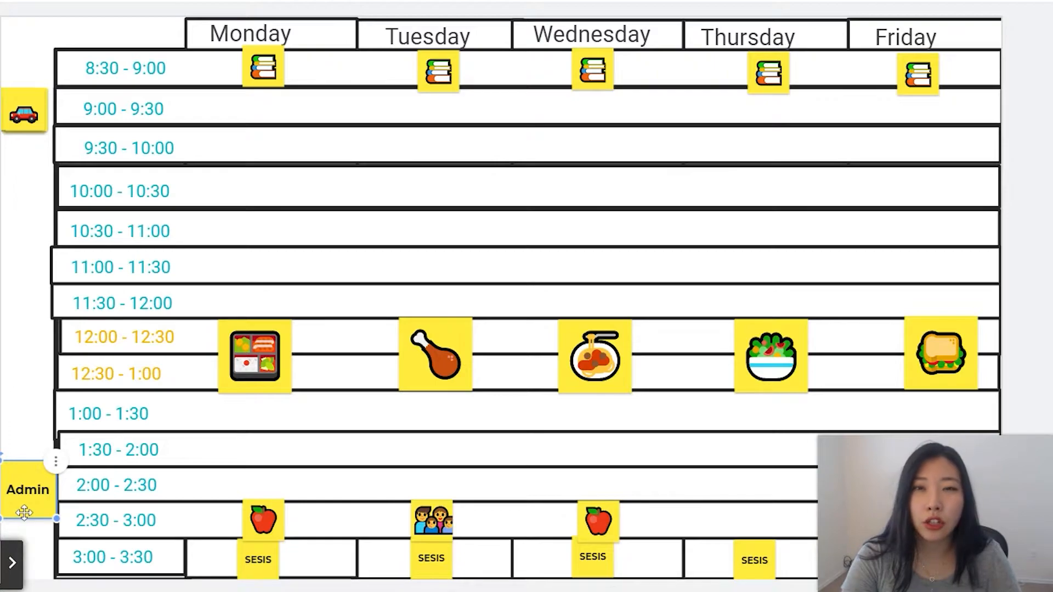
pyautogui.click(47, 527)
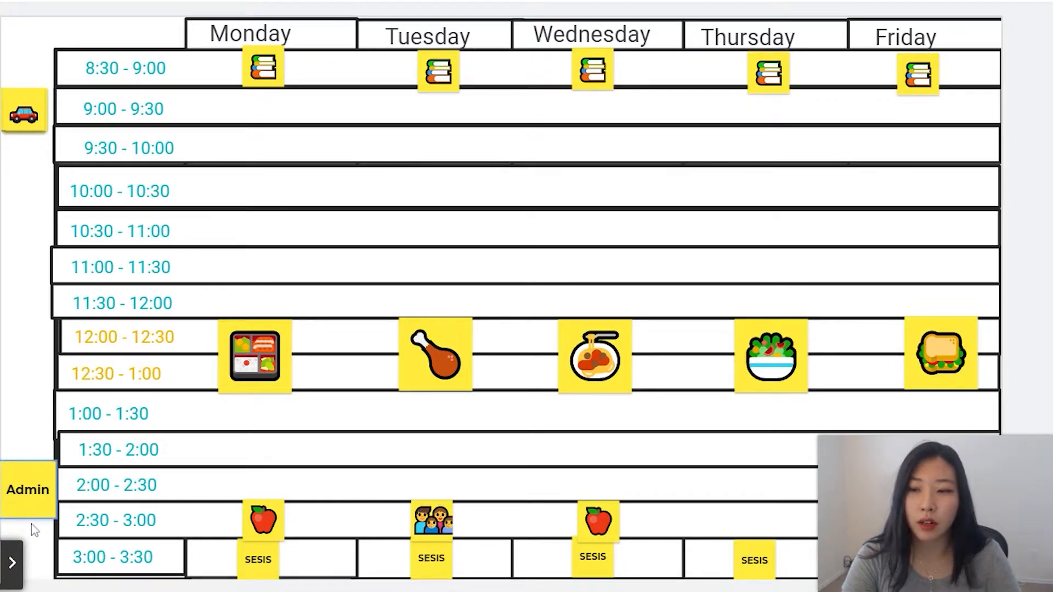
pyautogui.click(43, 511)
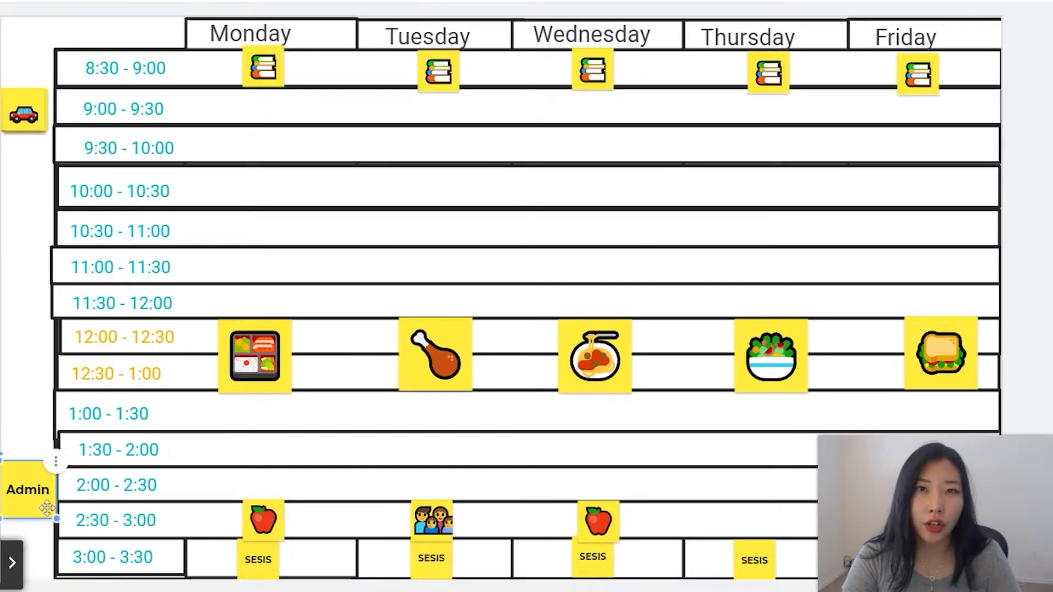
pyautogui.click(82, 590)
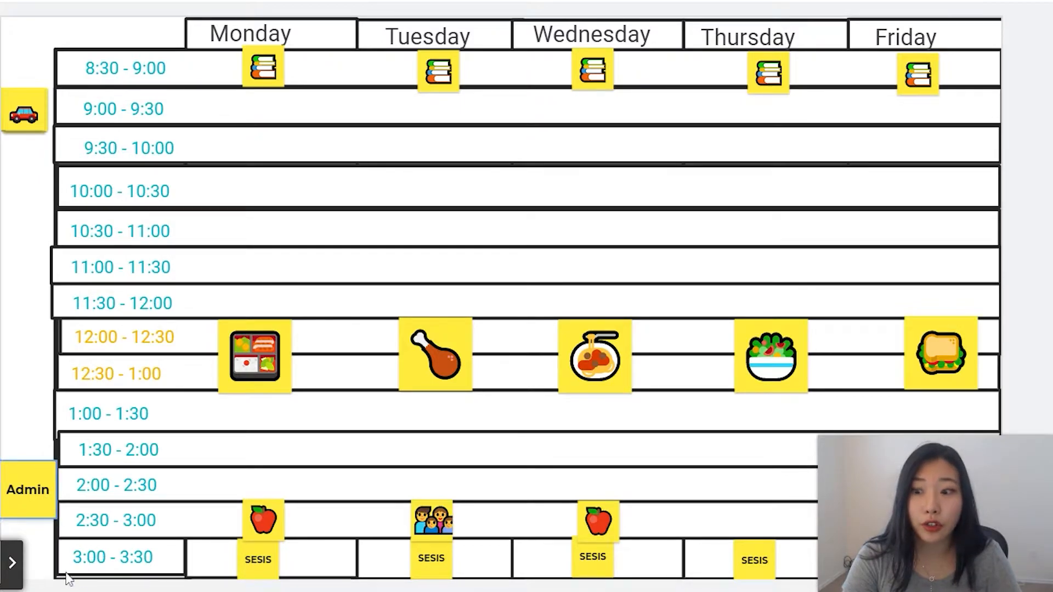
# - Move the Admin sticky note into Friday's 10:00 - 10:30 slot
pyautogui.click(36, 514)
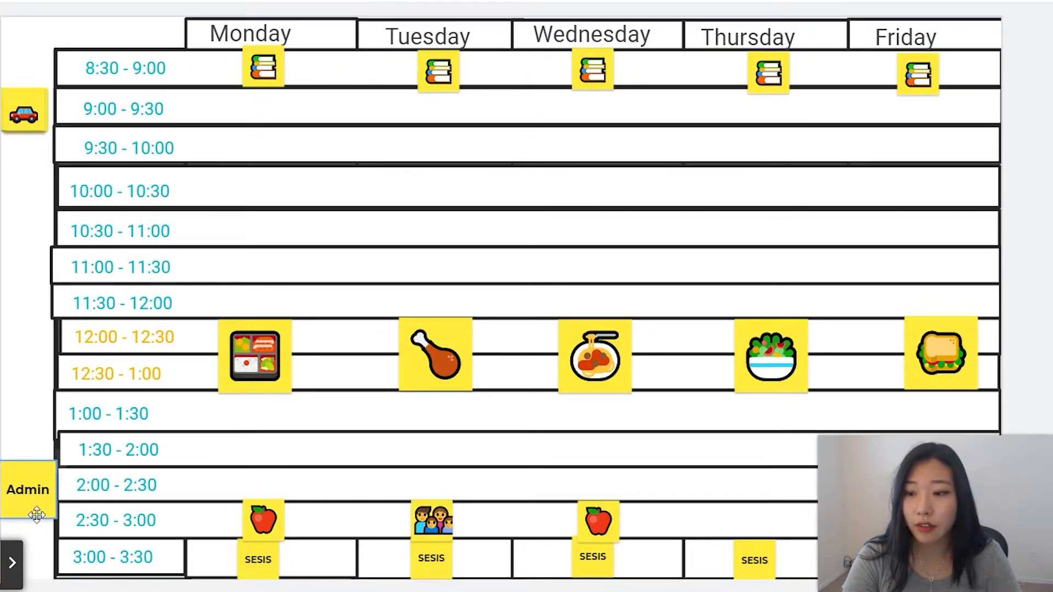
pyautogui.moveTo(31, 503); pyautogui.dragTo(943, 208)
pyautogui.click(917, 238)
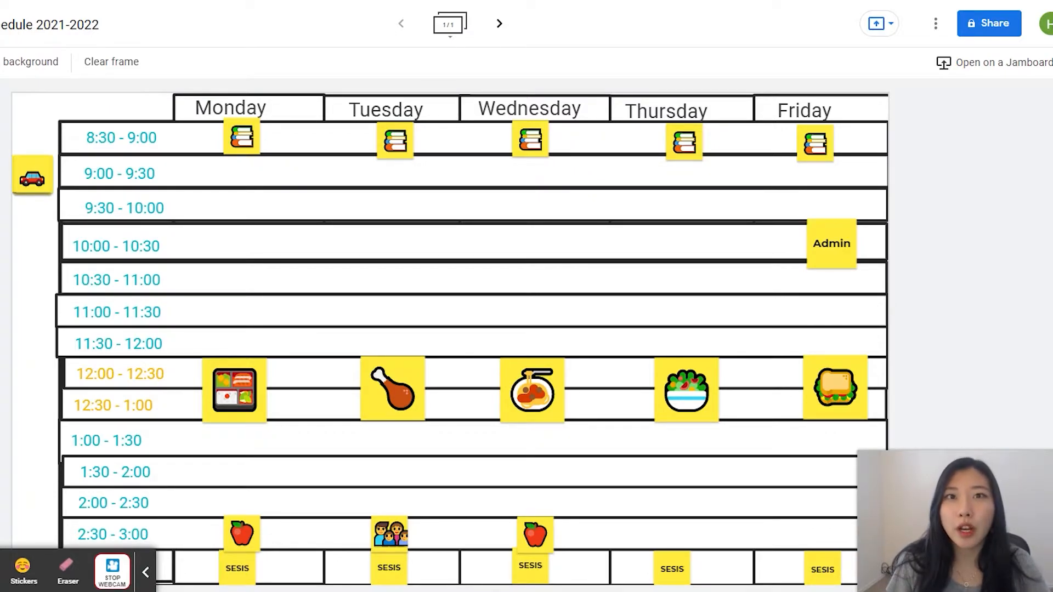
# - Add a green sticky note with the first student's name followed by 1x1
pyautogui.click(1, 263)
pyautogui.click(379, 272)
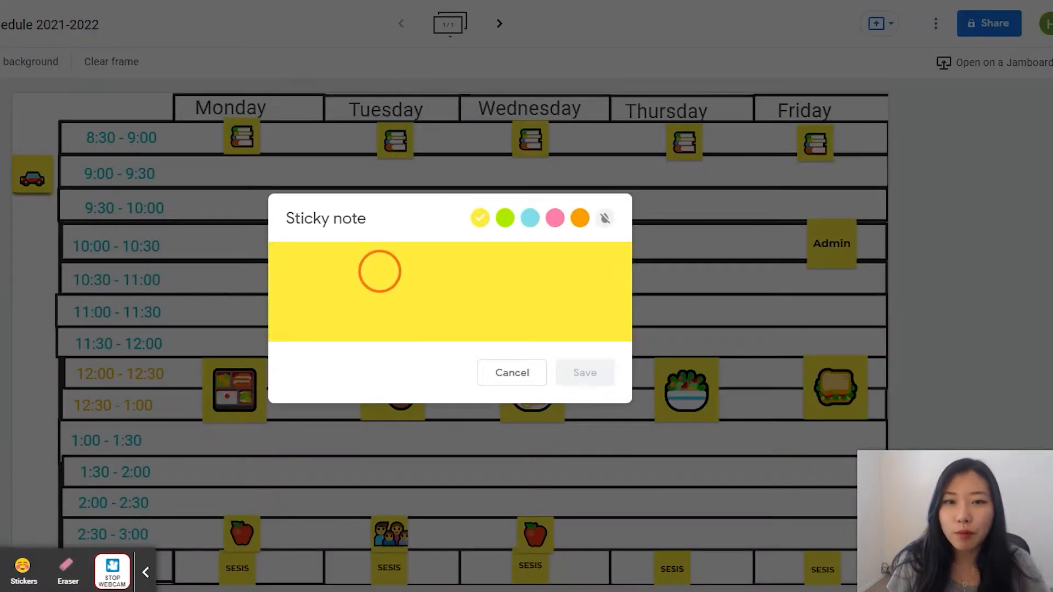
pyautogui.click(504, 218)
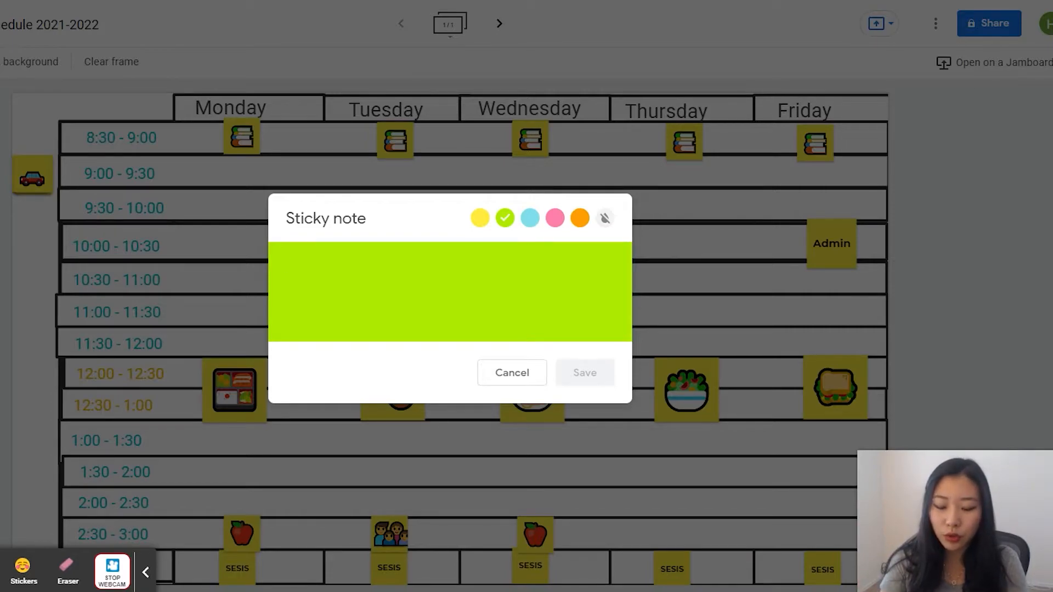
pyautogui.write('Johnny 1x1')
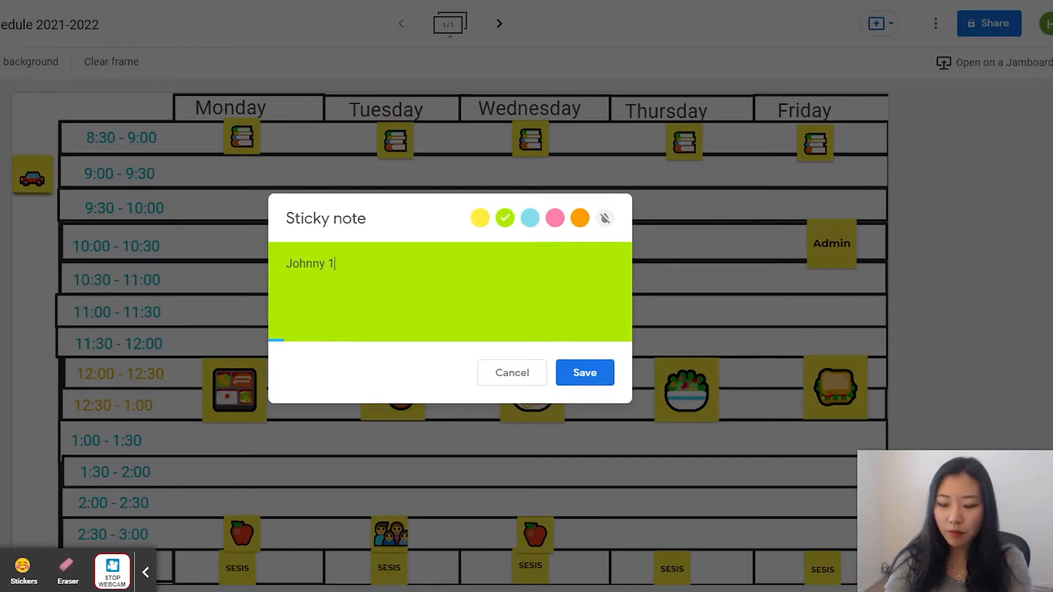
pyautogui.click(585, 373)
# - Add a second green sticky note with the same student's name followed by G, and close the note editor
pyautogui.write('Johnny G')
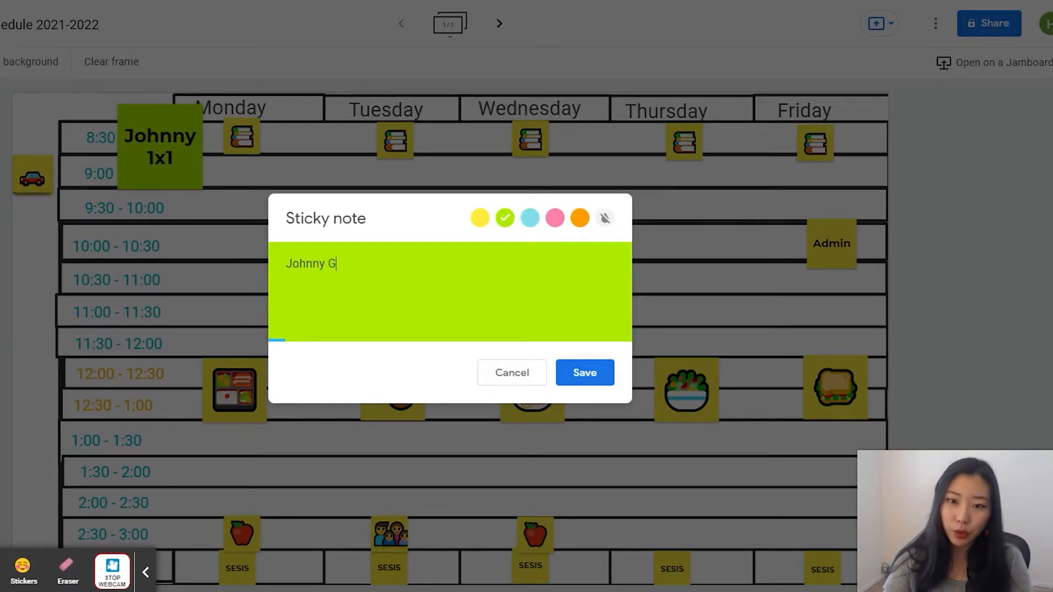
pyautogui.click(607, 373)
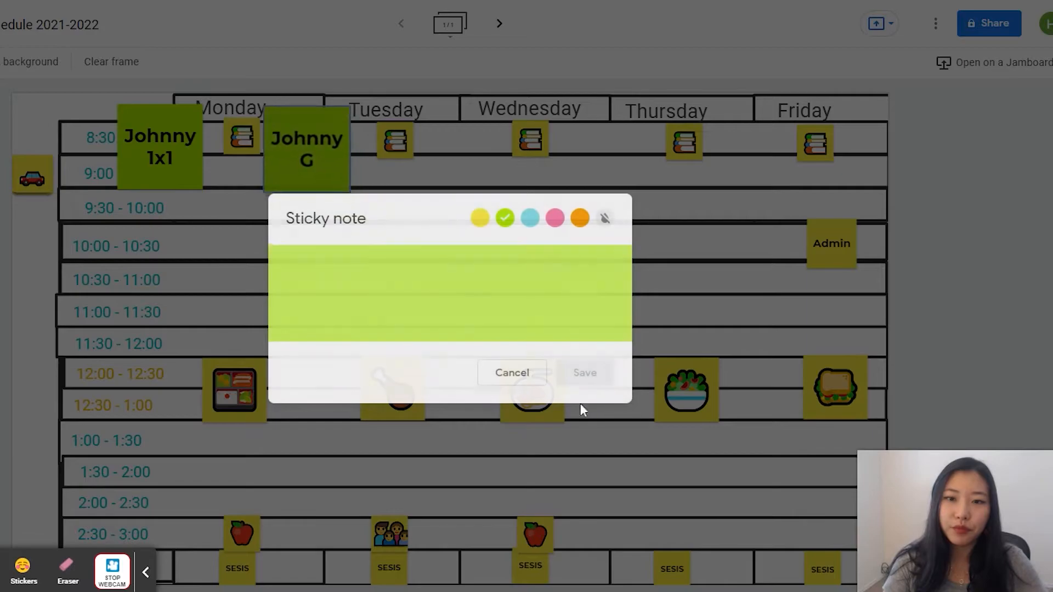
pyautogui.click(535, 371)
# - Shrink the first student's notes to fit the 10:00 - 10:30 row, placing the 1x1 note on Monday and the G note on Wednesday
pyautogui.moveTo(188, 179); pyautogui.dragTo(283, 248)
pyautogui.click(335, 178)
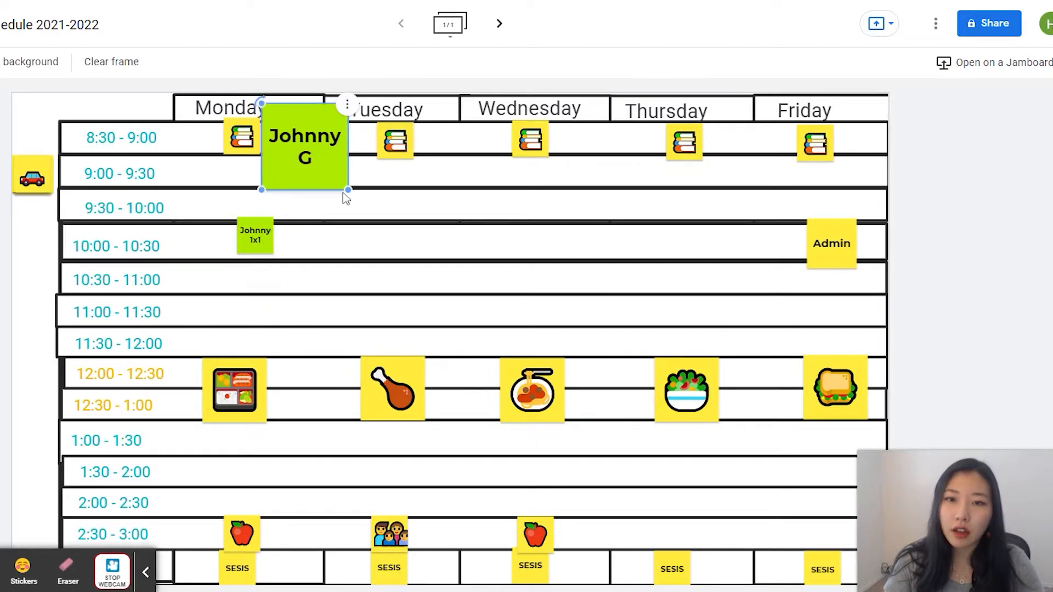
pyautogui.moveTo(351, 192); pyautogui.dragTo(542, 237)
pyautogui.moveTo(266, 250); pyautogui.dragTo(255, 255)
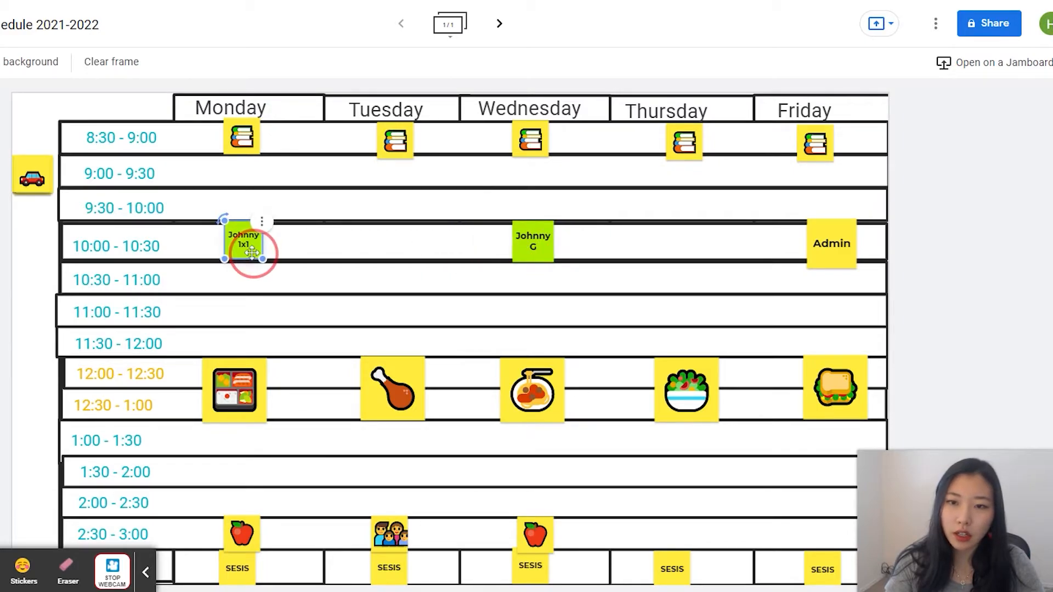
# - Add a green sticky note with the second student's name followed by 1x1
pyautogui.press('n')
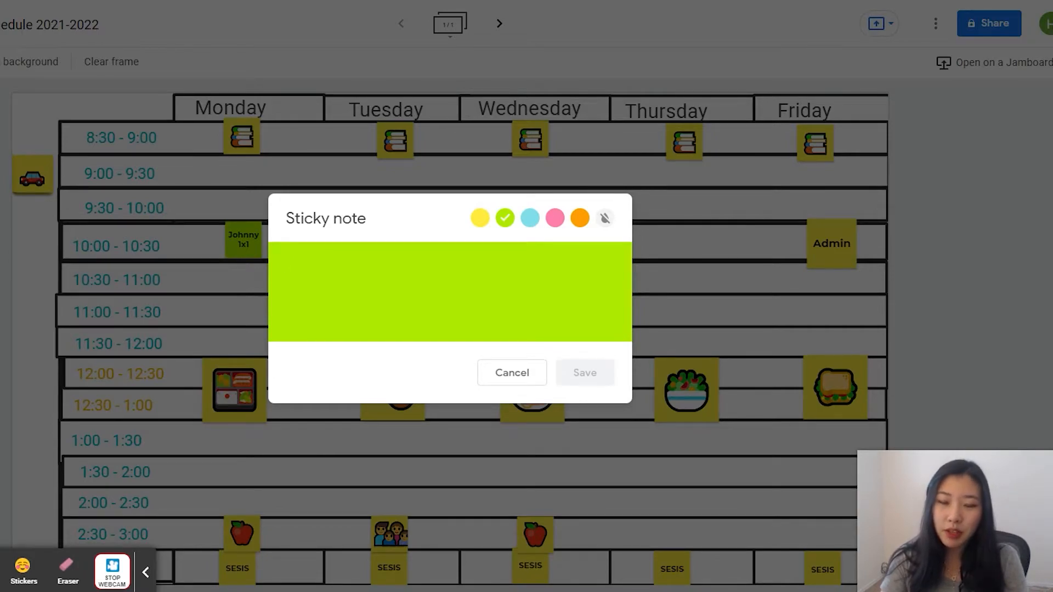
pyautogui.write('Peter')
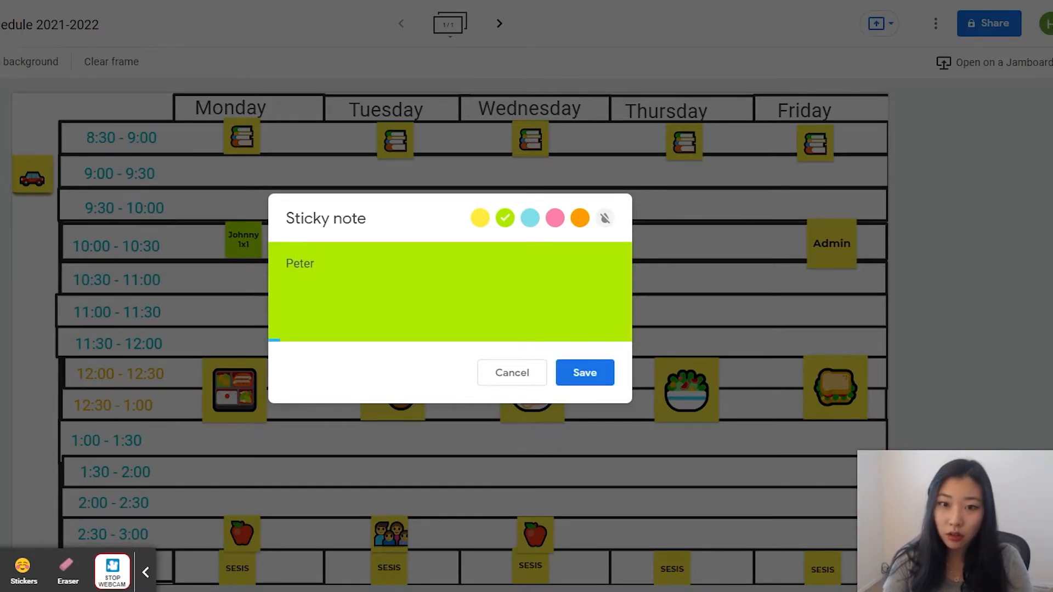
pyautogui.write(' 1x1')
pyautogui.click(585, 378)
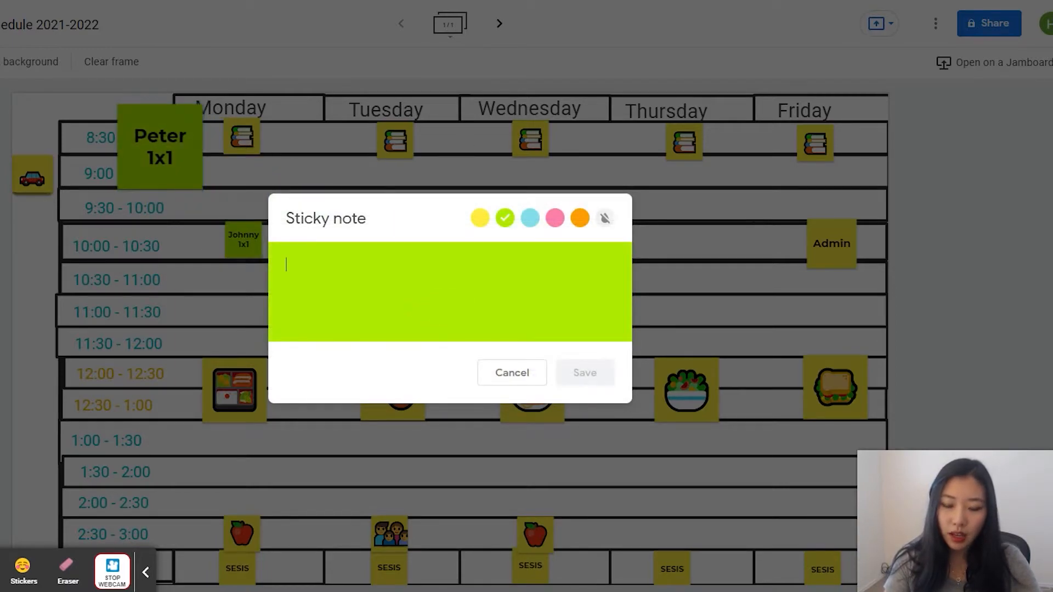
# - Add another green sticky note with the second student's name followed by (G), and close the note editor
pyautogui.write('pET')
pyautogui.press('BackSpace')
pyautogui.write('Peter (G')
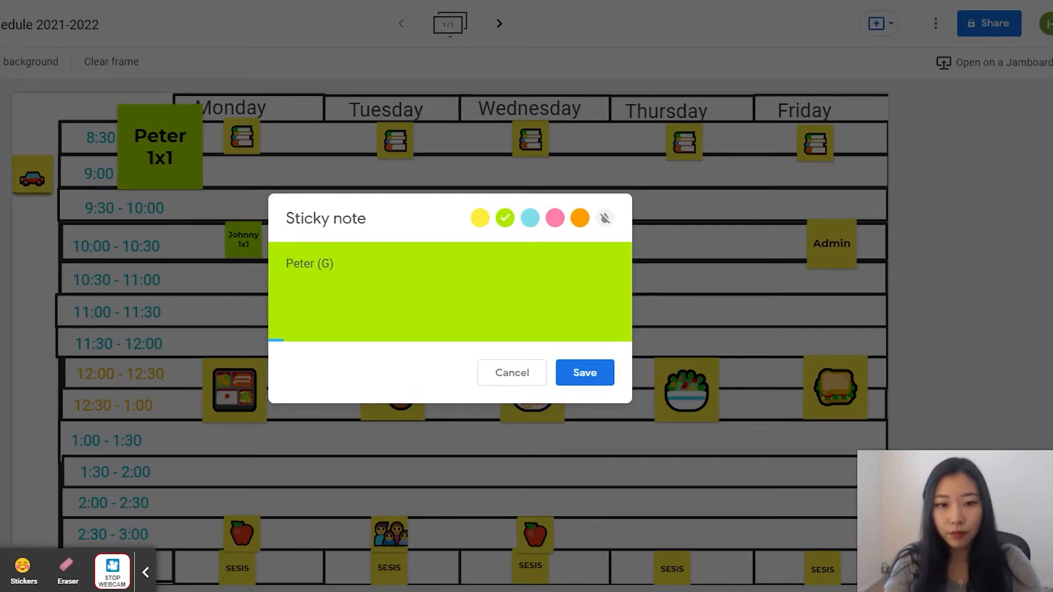
pyautogui.click(583, 377)
pyautogui.click(526, 374)
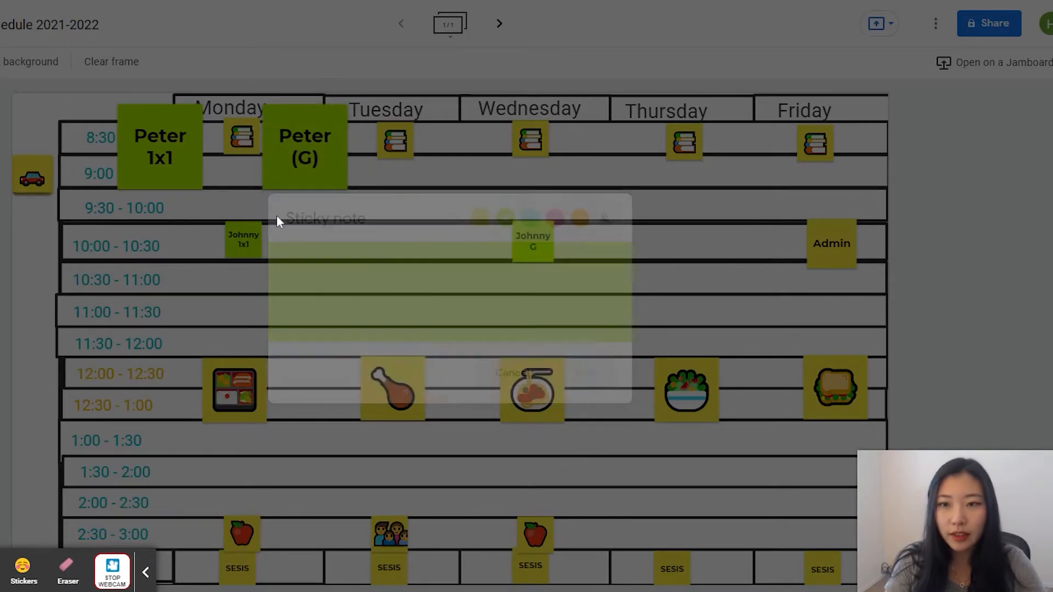
# - Shrink the second student's notes to fit the 10:30 - 11:00 row, placing the 1x1 note on Monday and the (G) note on Wednesday
pyautogui.moveTo(160, 147); pyautogui.dragTo(244, 249)
pyautogui.moveTo(287, 291); pyautogui.dragTo(253, 282)
pyautogui.click(338, 176)
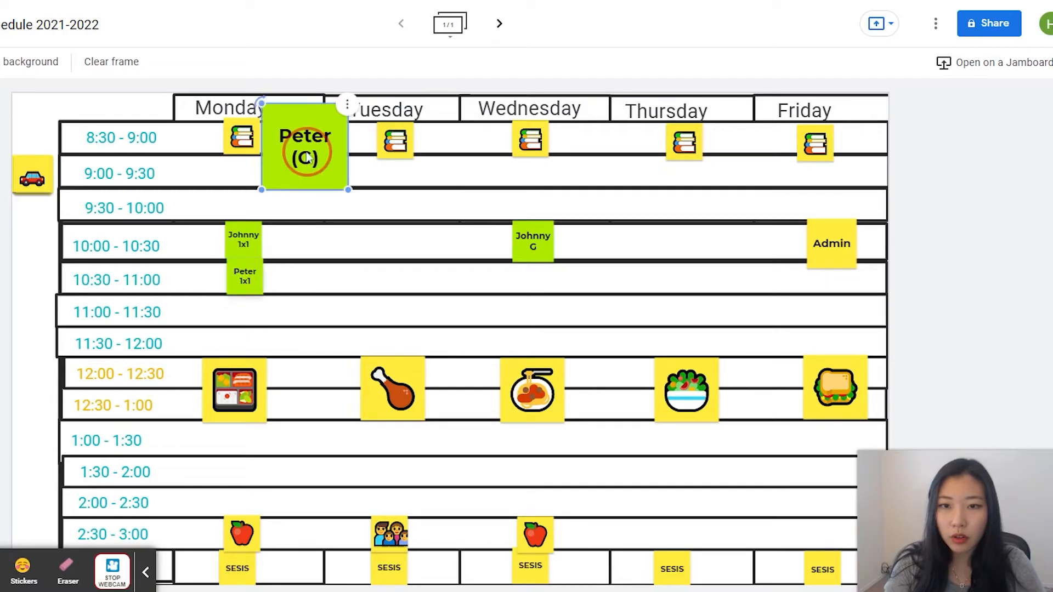
pyautogui.moveTo(347, 189); pyautogui.dragTo(533, 287)
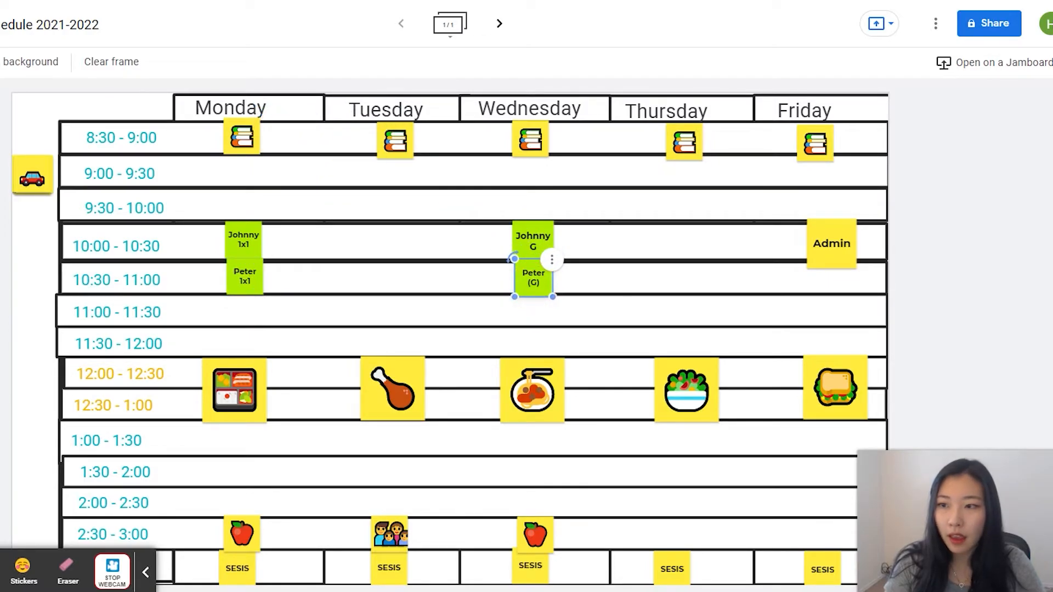
# - Add a green sticky note with the third student's name and close the note editor
pyautogui.click(532, 288)
pyautogui.press('n')
pyautogui.click(331, 263)
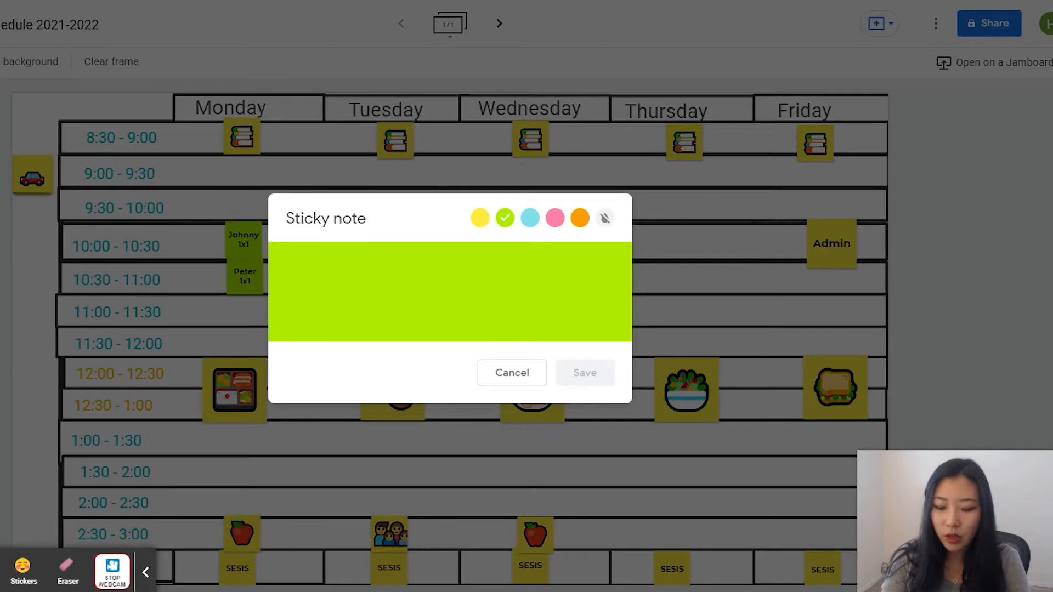
pyautogui.write('Isaiah')
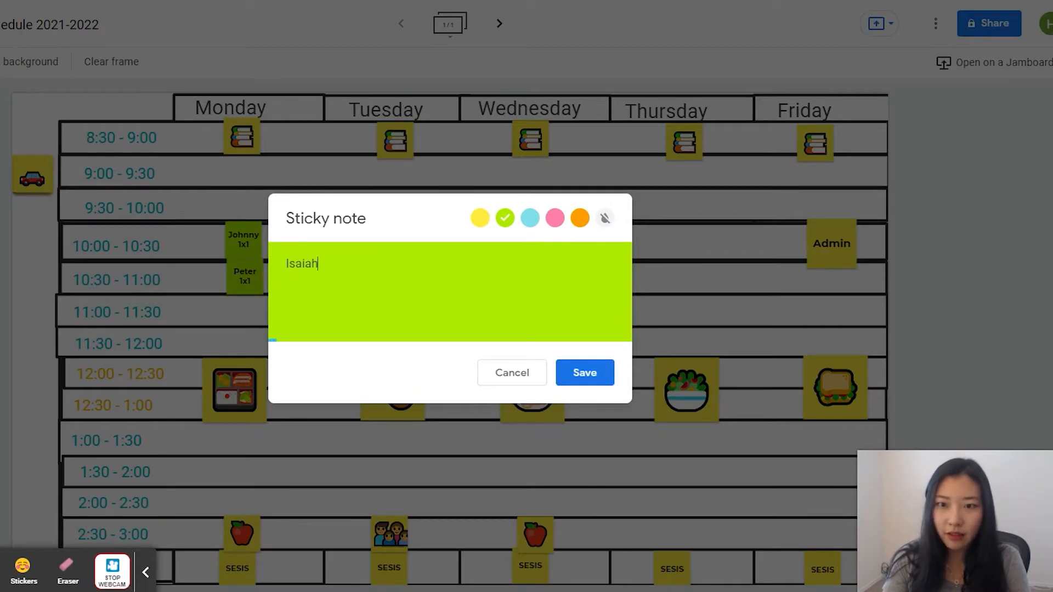
pyautogui.click(582, 376)
pyautogui.click(489, 378)
# - Shrink the third student's note and place it beside the first student's G note in Wednesday's 10:00 - 10:30 slot
pyautogui.moveTo(170, 186); pyautogui.dragTo(541, 279)
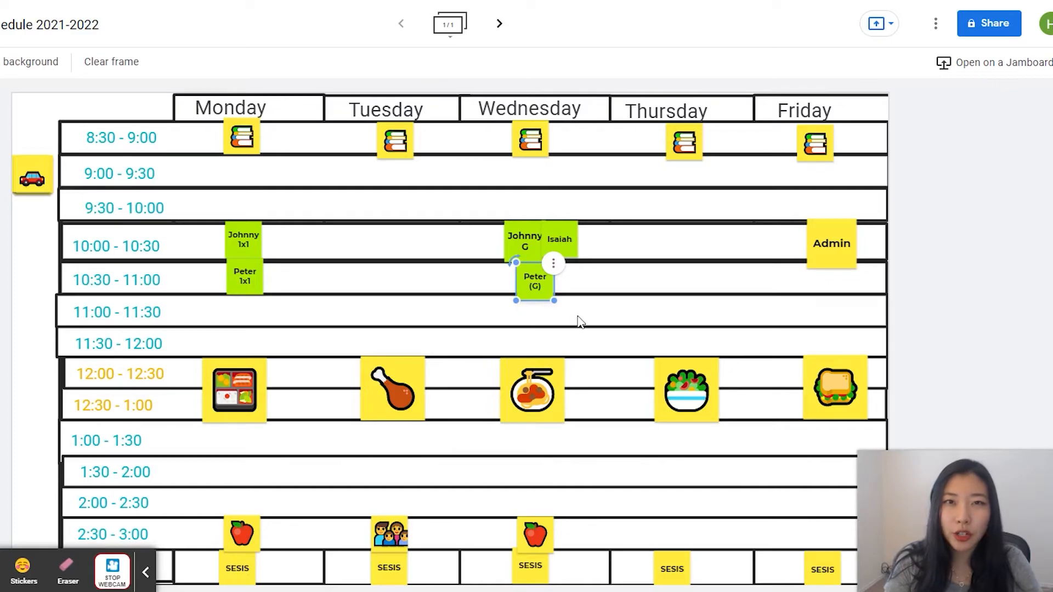
pyautogui.moveTo(557, 241)
pyautogui.mouseDown()
pyautogui.moveTo(591, 264)
pyautogui.moveTo(575, 247)
pyautogui.moveTo(736, 278)
pyautogui.moveTo(405, 552)
pyautogui.moveTo(690, 514)
pyautogui.moveTo(390, 207)
pyautogui.moveTo(590, 272)
pyautogui.moveTo(574, 244)
pyautogui.mouseUp()
pyautogui.click(996, 294)
pyautogui.click(541, 281)
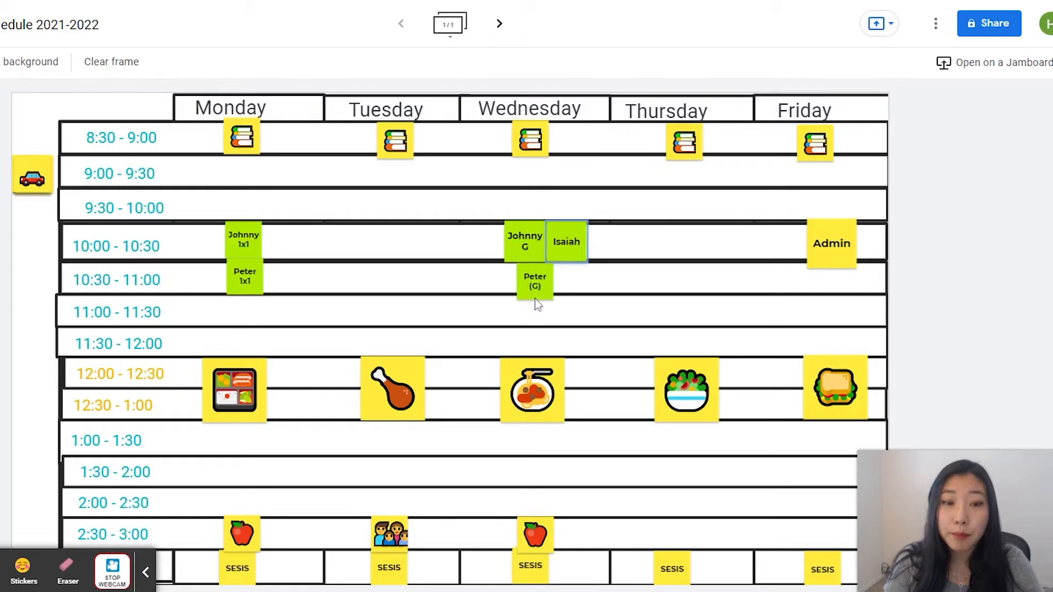
pyautogui.moveTo(561, 239); pyautogui.dragTo(567, 242)
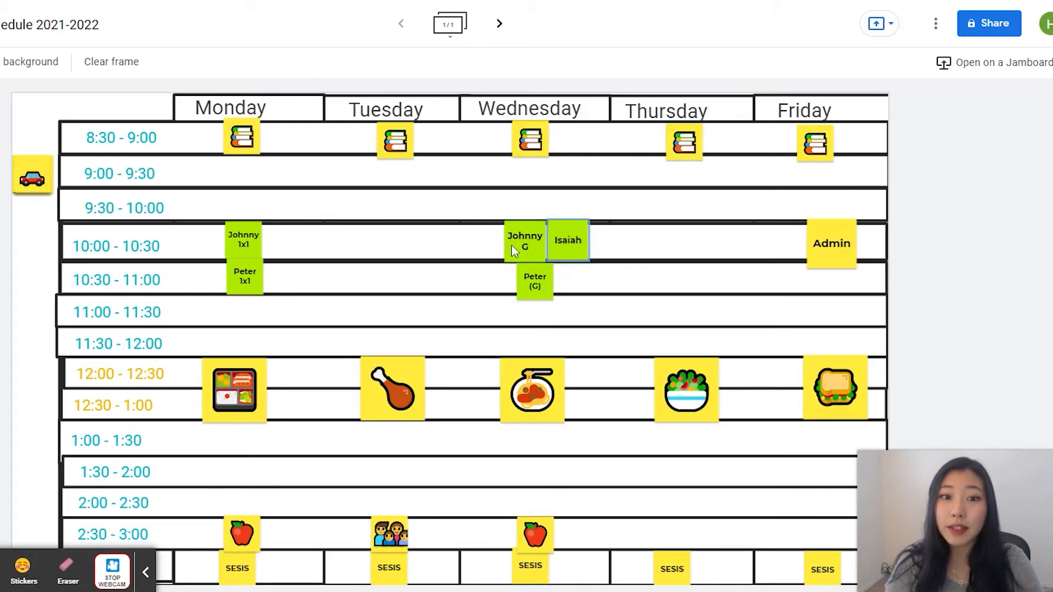
pyautogui.press('Escape')
pyautogui.moveTo(574, 246); pyautogui.dragTo(575, 247)
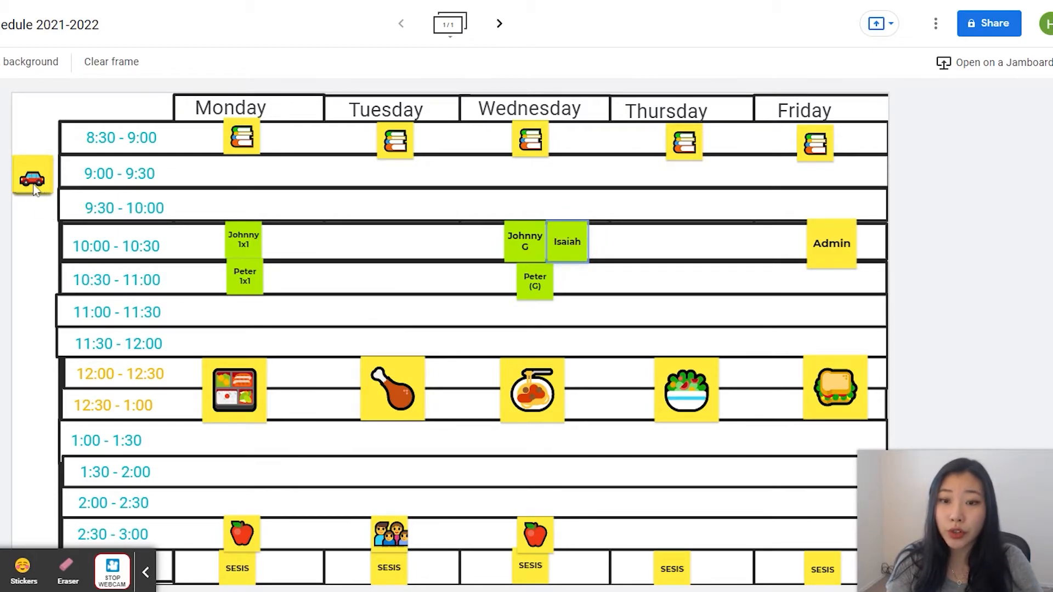
# - Place a car note in the 11:00 - 11:30 slot on both Monday and Wednesday
pyautogui.moveTo(33, 188); pyautogui.dragTo(245, 317)
pyautogui.moveTo(32, 178); pyautogui.dragTo(548, 318)
# - Add two blue sticky notes for the fourth student, one with the full name and 1x1, the other with the first name and (G)
pyautogui.click(281, 423)
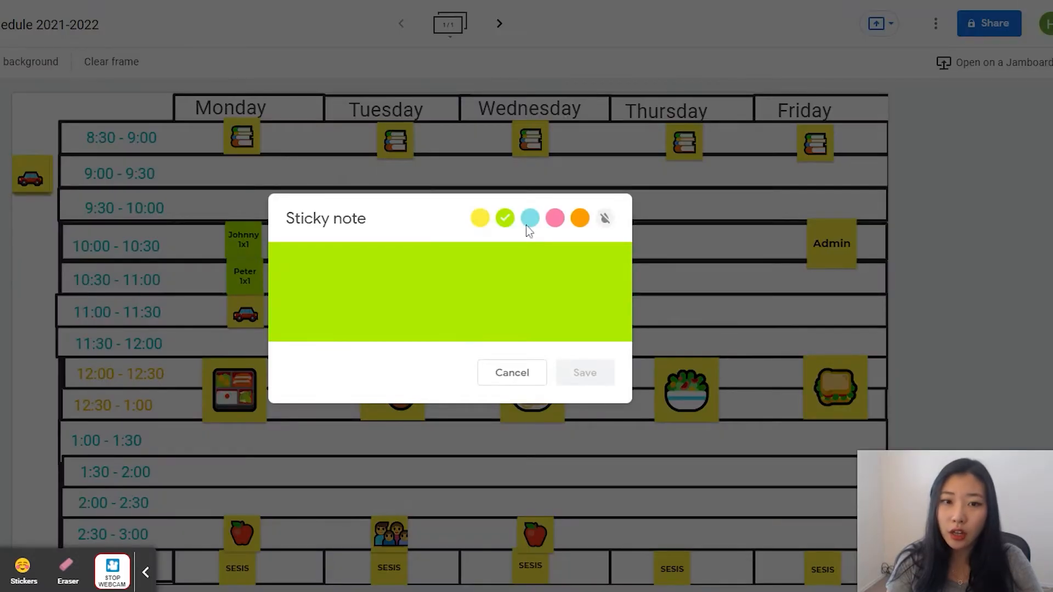
pyautogui.click(529, 217)
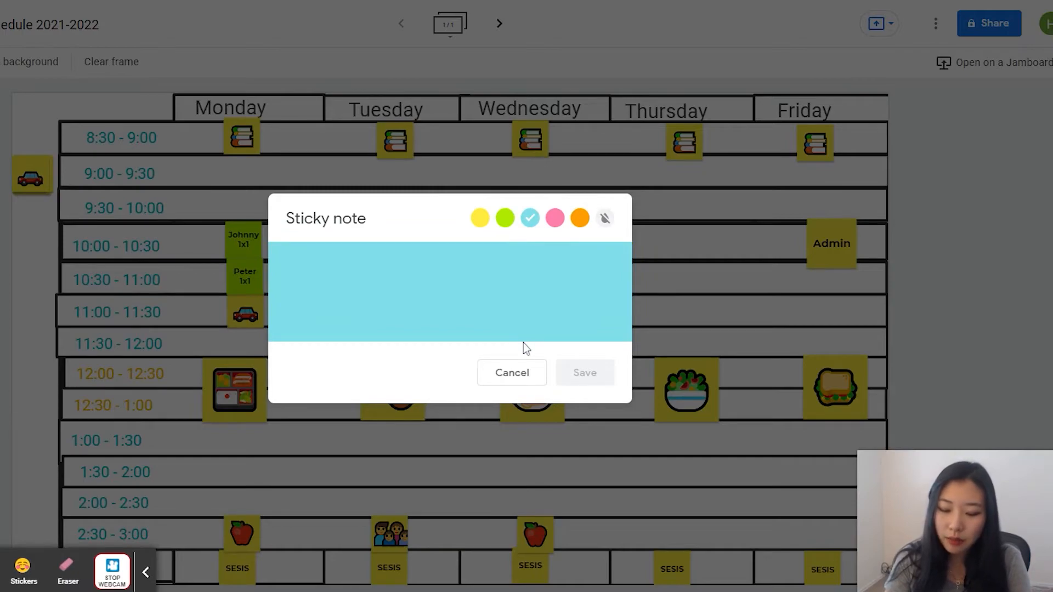
pyautogui.write('Dwight Shrute 1x1')
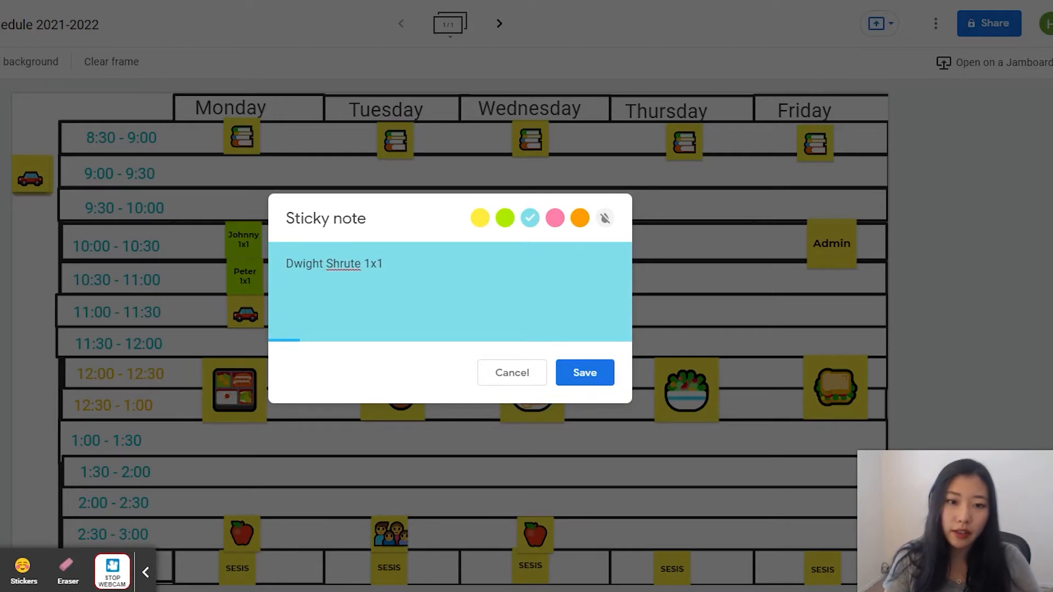
pyautogui.click(582, 375)
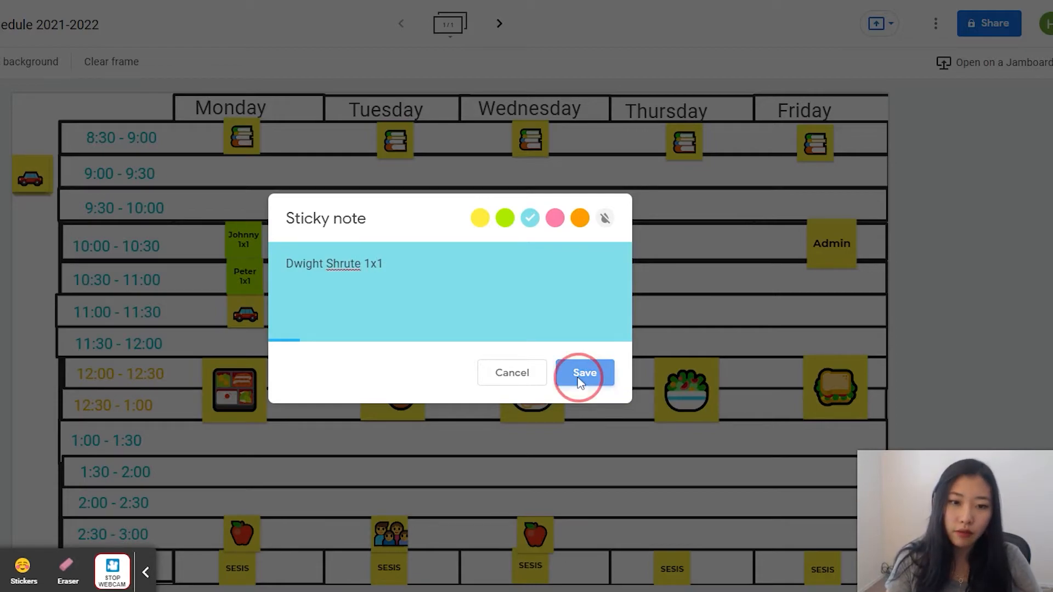
pyautogui.write('Dwight (G')
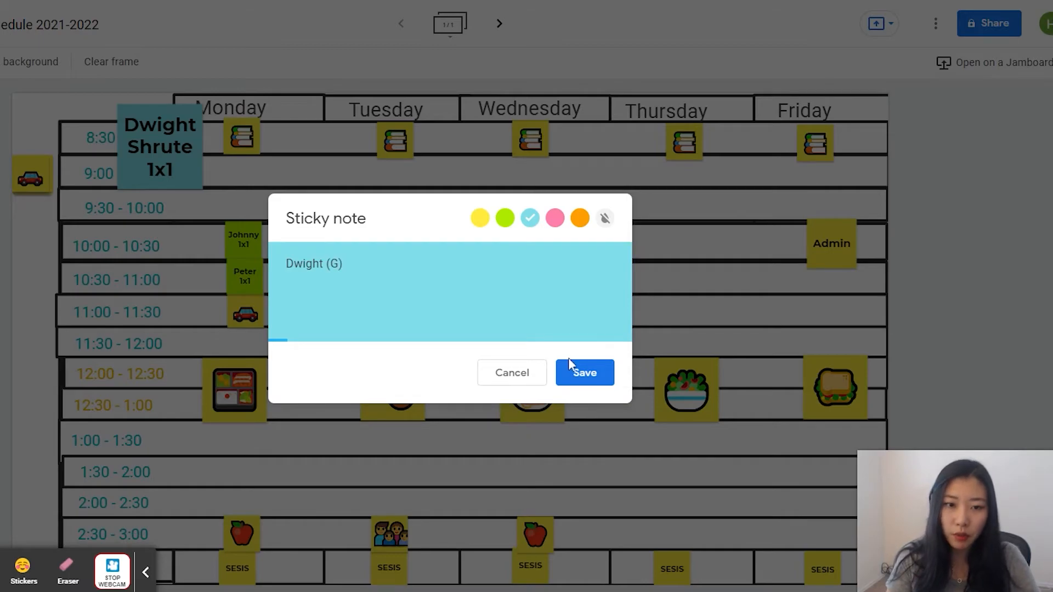
pyautogui.click(578, 368)
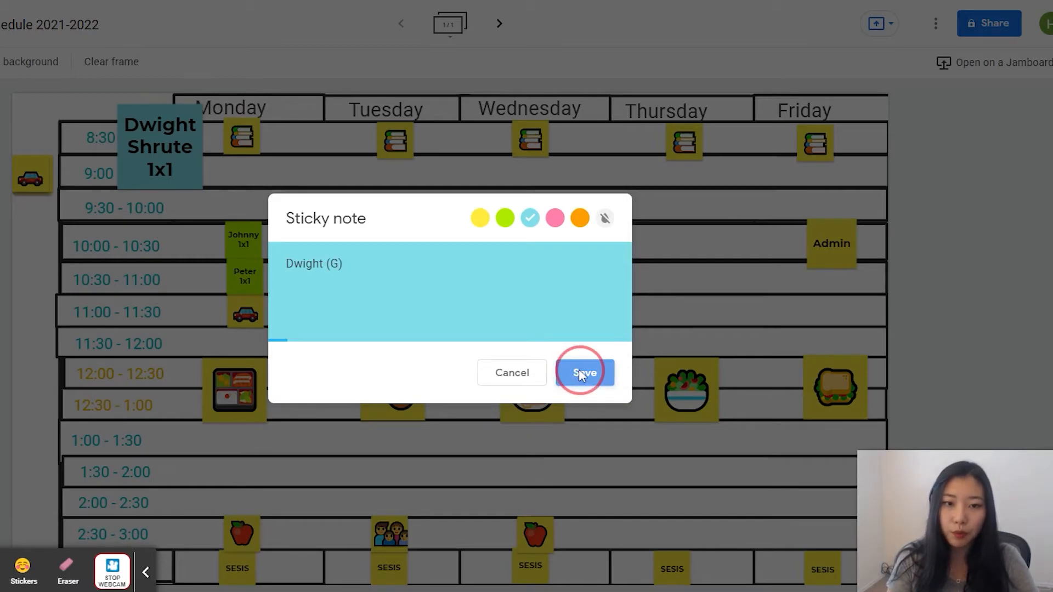
# - Shrink the fourth student's notes to fit the 11:30 - 12:00 row, placing the (G) note on Wednesday and the 1x1 note on Monday
pyautogui.moveTo(320, 185); pyautogui.dragTo(538, 351)
pyautogui.click(497, 447)
pyautogui.click(157, 186)
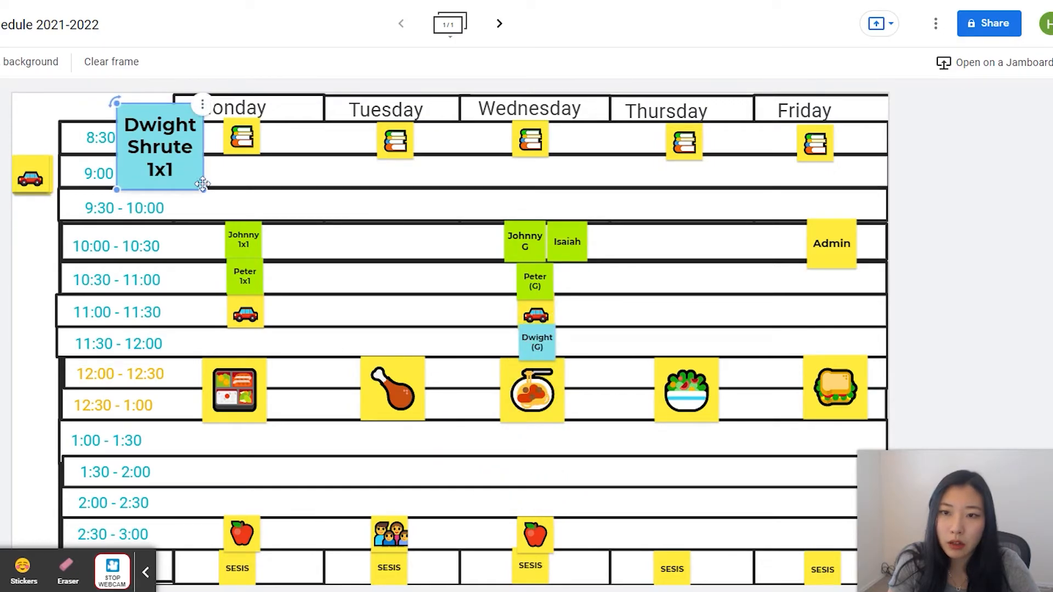
pyautogui.moveTo(202, 189); pyautogui.dragTo(244, 336)
pyautogui.click(147, 123)
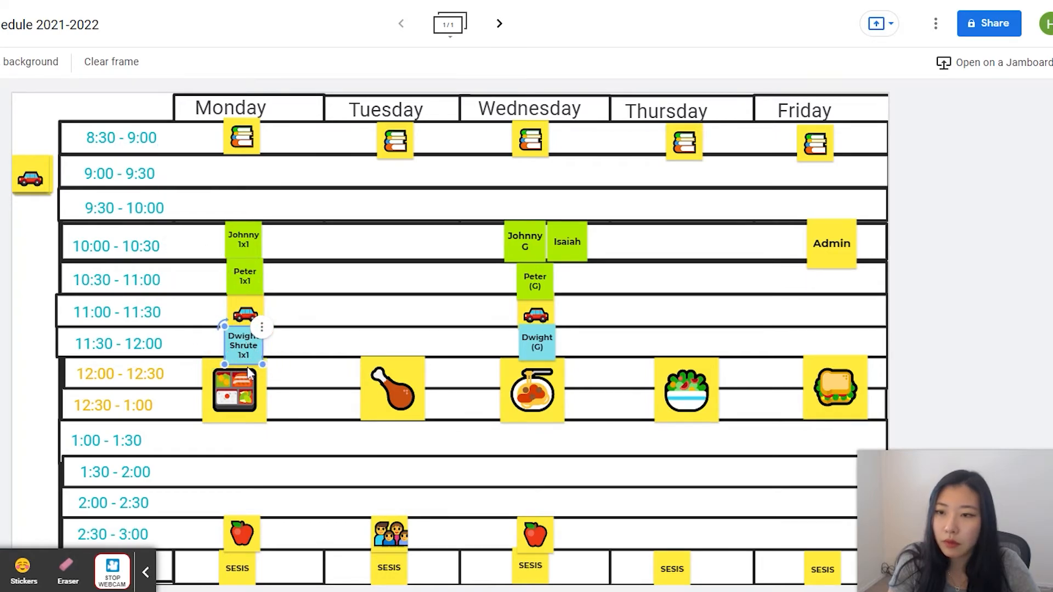
# - Add a pink sticky note with the fifth student's full name followed by (G)
pyautogui.press('n')
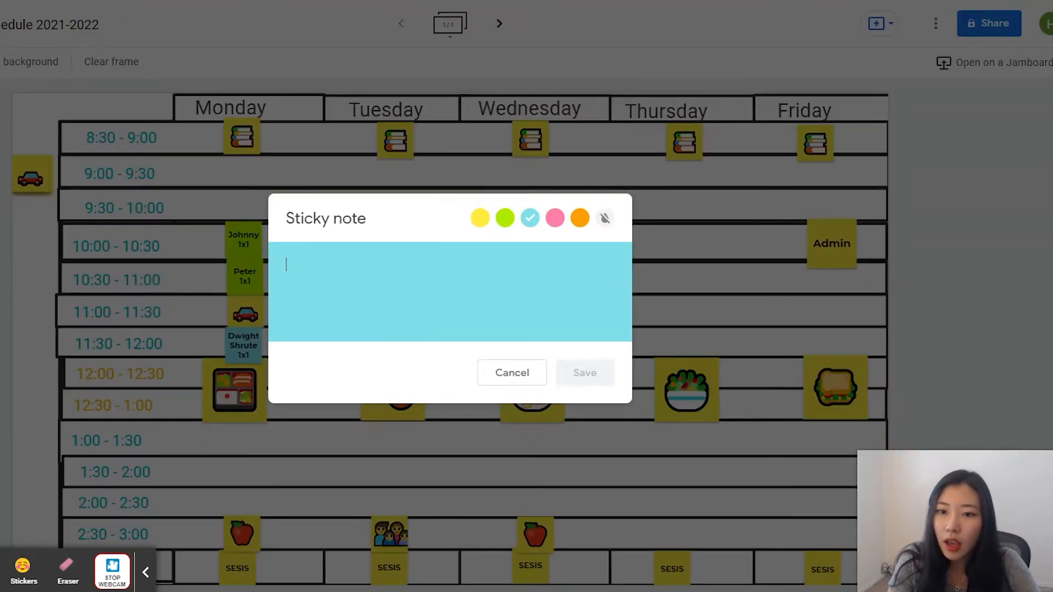
pyautogui.click(554, 219)
pyautogui.click(550, 286)
pyautogui.write('Michae')
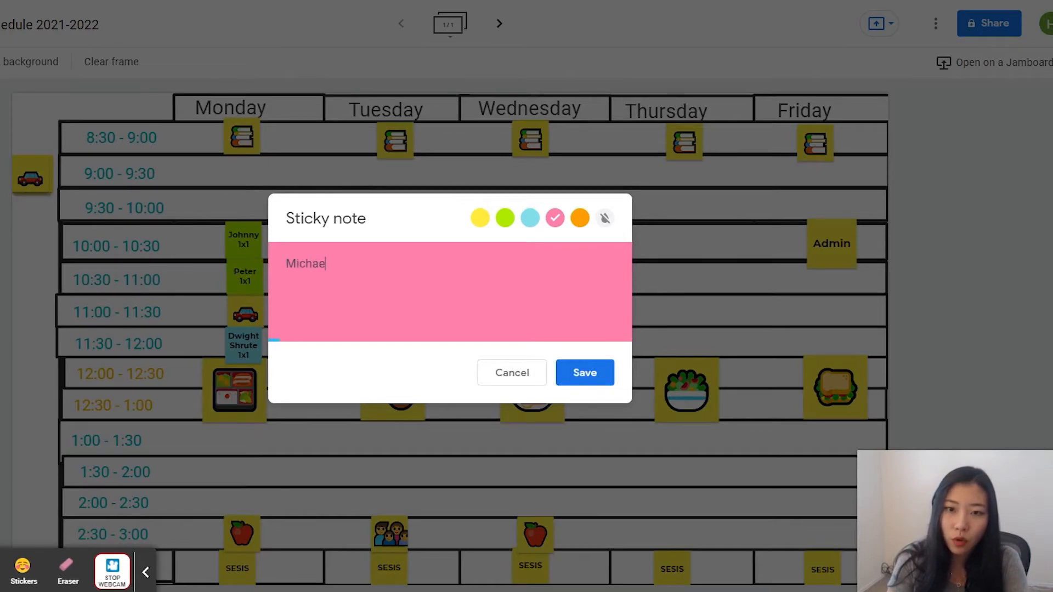
pyautogui.write('l Scott (G)')
pyautogui.click(585, 372)
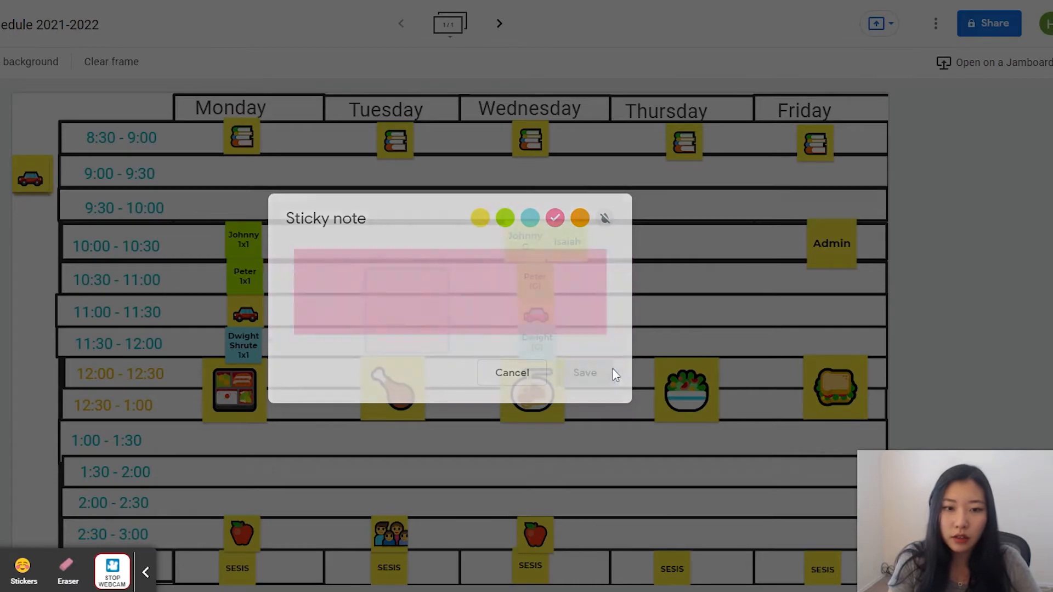
# - Add two more pink sticky notes with the fifth student's first name followed by 1x1, and close the note editor
pyautogui.write('n')
pyautogui.write('Mic')
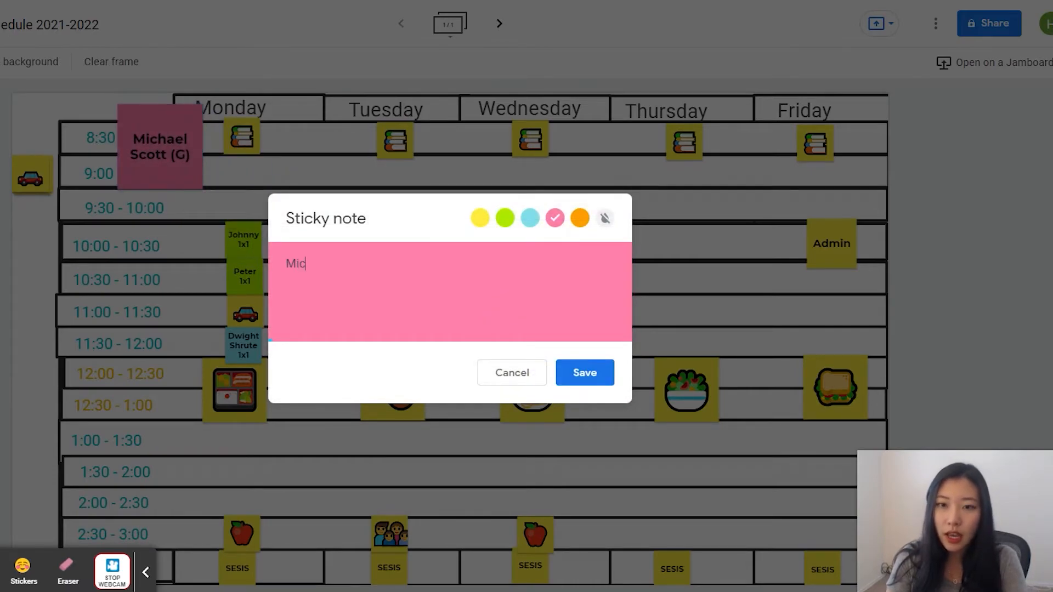
pyautogui.write('hael 1x1')
pyautogui.click(575, 371)
pyautogui.write('nMi')
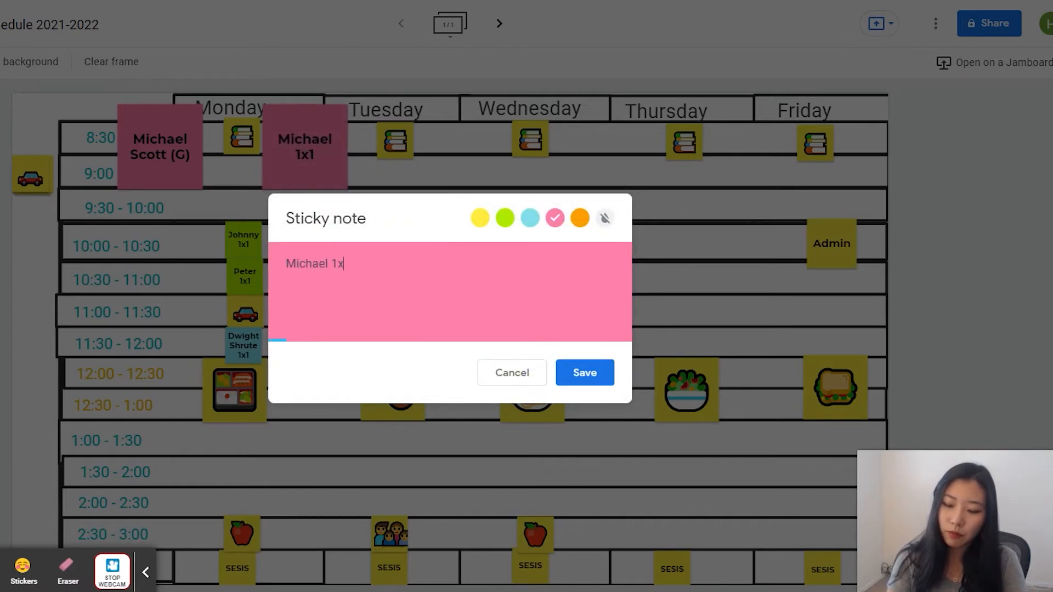
pyautogui.click(559, 363)
pyautogui.press('n')
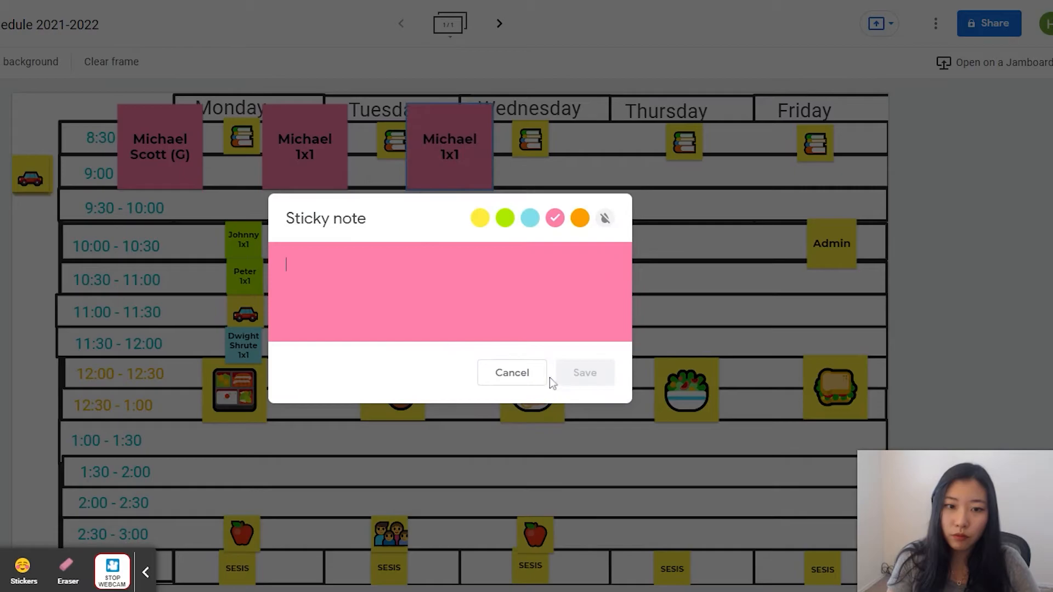
pyautogui.click(528, 377)
# - Shrink the pink notes to fit the 2:00 - 2:30 row, placing the (G) note on Monday and the 1x1 notes on Tuesday and Wednesday
pyautogui.click(188, 169)
pyautogui.moveTo(202, 188); pyautogui.dragTo(260, 503)
pyautogui.click(318, 165)
pyautogui.moveTo(342, 185); pyautogui.dragTo(396, 495)
pyautogui.click(482, 182)
pyautogui.moveTo(491, 188); pyautogui.dragTo(553, 418)
pyautogui.moveTo(555, 462); pyautogui.dragTo(524, 540)
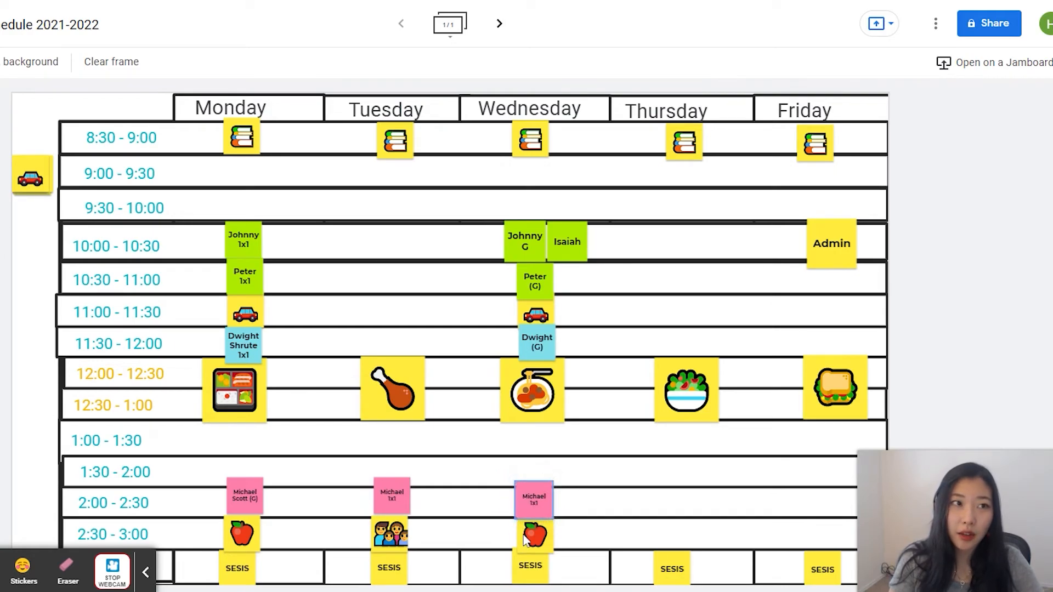
# - Place car notes in the Monday and Wednesday 1:00 - 1:30 slots and move the three pink notes to the 1:30 - 2:00 row
pyautogui.moveTo(43, 185); pyautogui.dragTo(240, 444)
pyautogui.moveTo(34, 181); pyautogui.dragTo(538, 441)
pyautogui.moveTo(543, 512); pyautogui.dragTo(551, 489)
pyautogui.moveTo(409, 509); pyautogui.dragTo(410, 488)
pyautogui.moveTo(247, 498); pyautogui.dragTo(243, 478)
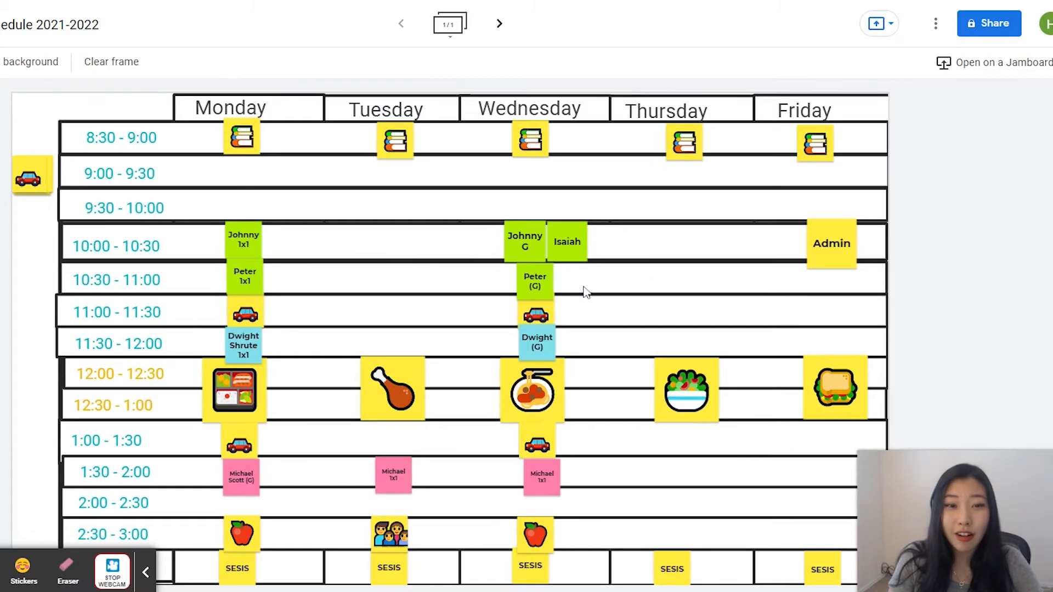
pyautogui.moveTo(576, 258)
pyautogui.mouseDown()
pyautogui.moveTo(599, 248)
pyautogui.moveTo(564, 244)
pyautogui.moveTo(574, 244)
pyautogui.mouseUp()
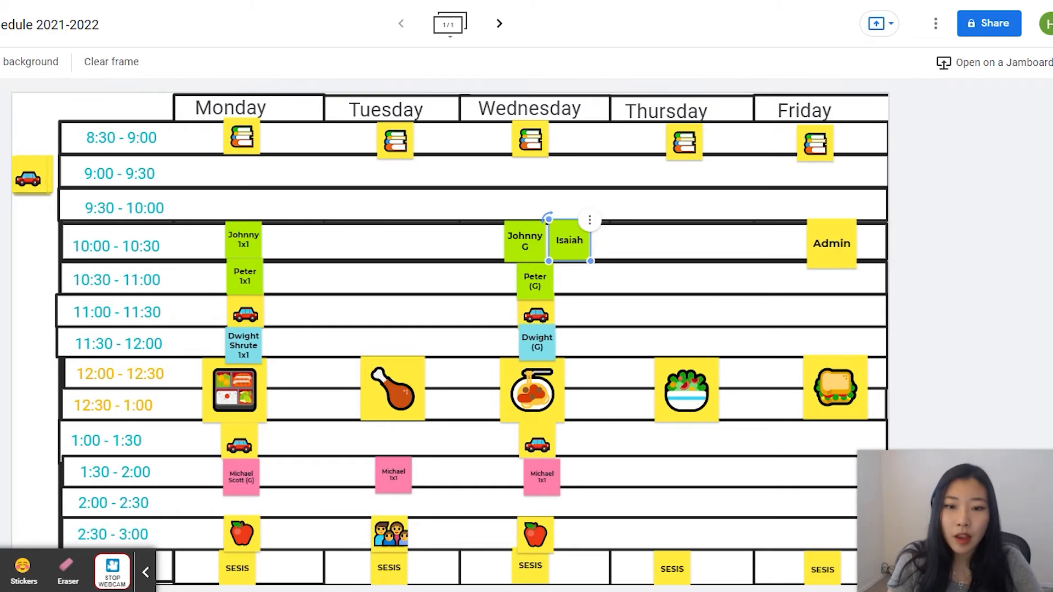
pyautogui.click(568, 240)
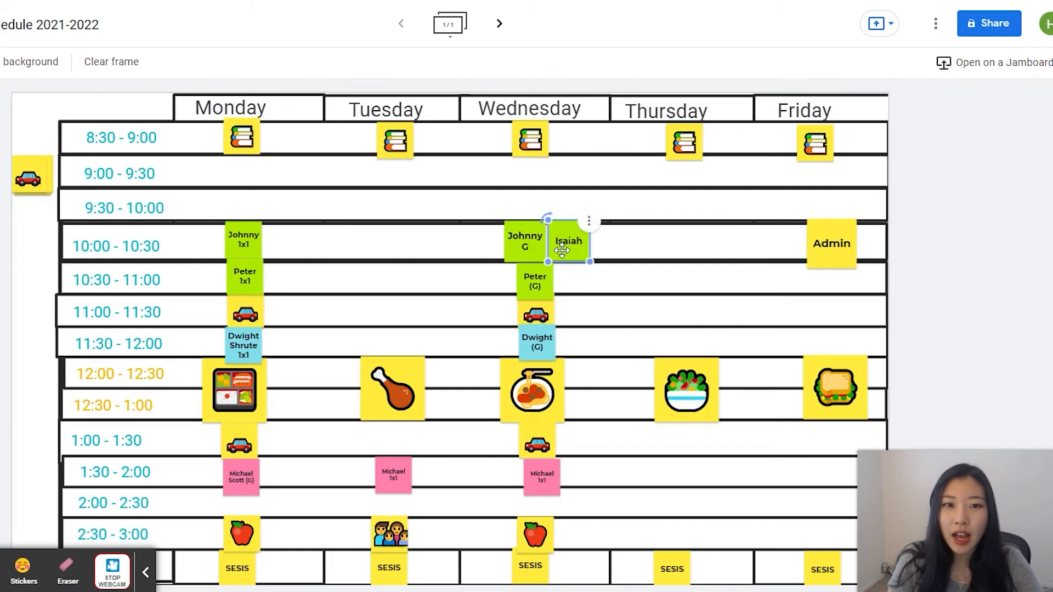
pyautogui.click(602, 296)
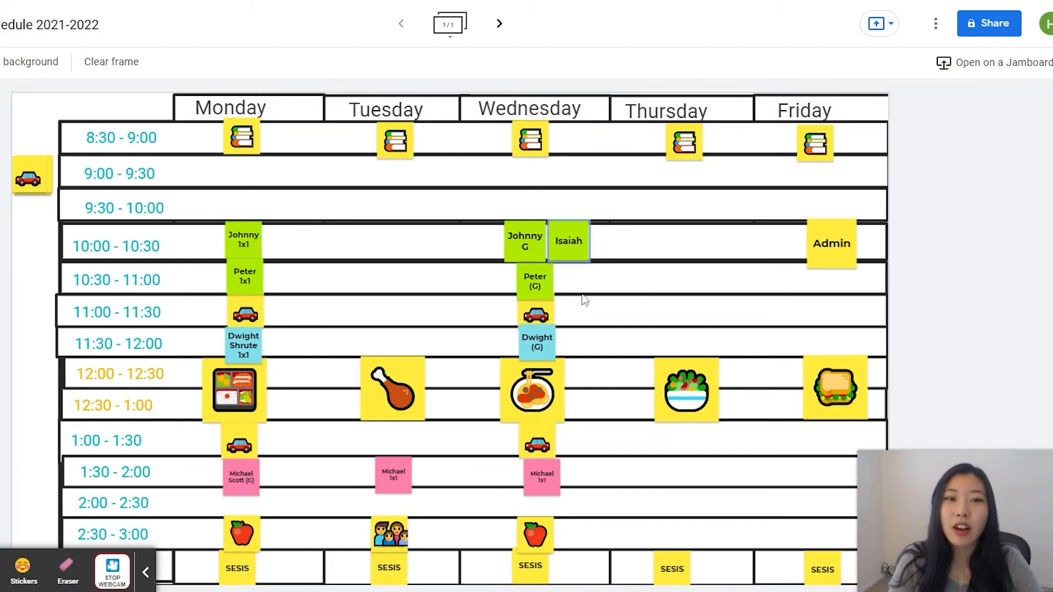
pyautogui.click(570, 251)
pyautogui.moveTo(570, 251)
pyautogui.mouseDown()
pyautogui.moveTo(530, 193)
pyautogui.moveTo(653, 312)
pyautogui.moveTo(518, 518)
pyautogui.moveTo(538, 264)
pyautogui.moveTo(568, 251)
pyautogui.mouseUp()
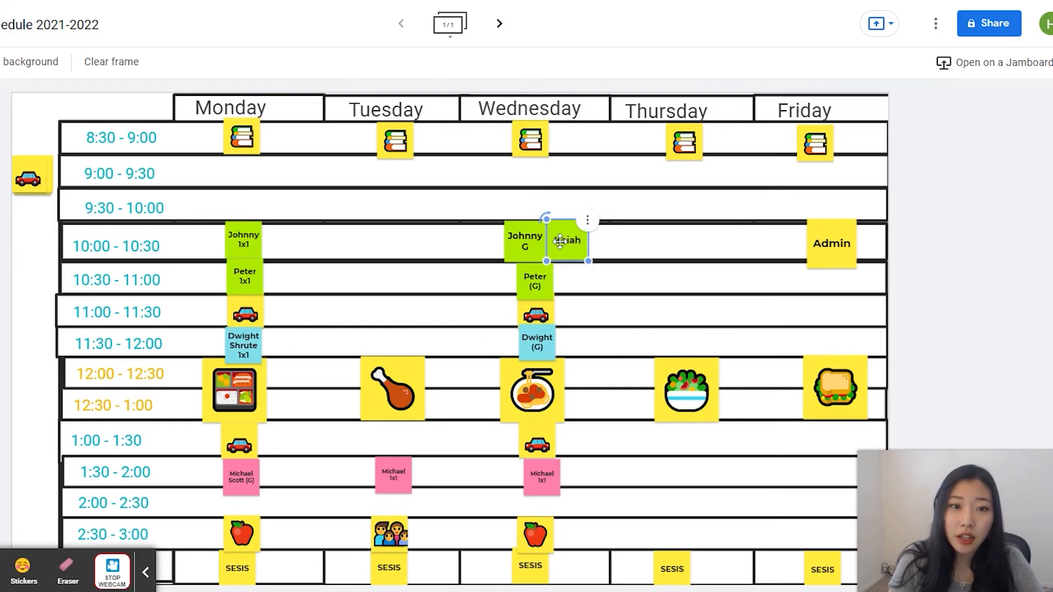
# - Rewrite the third student's name in capital letters on the green note in Wednesday's 10:00 - 10:30 slot
pyautogui.doubleClick(559, 241)
pyautogui.moveTo(476, 275); pyautogui.dragTo(225, 280)
pyautogui.click(521, 288)
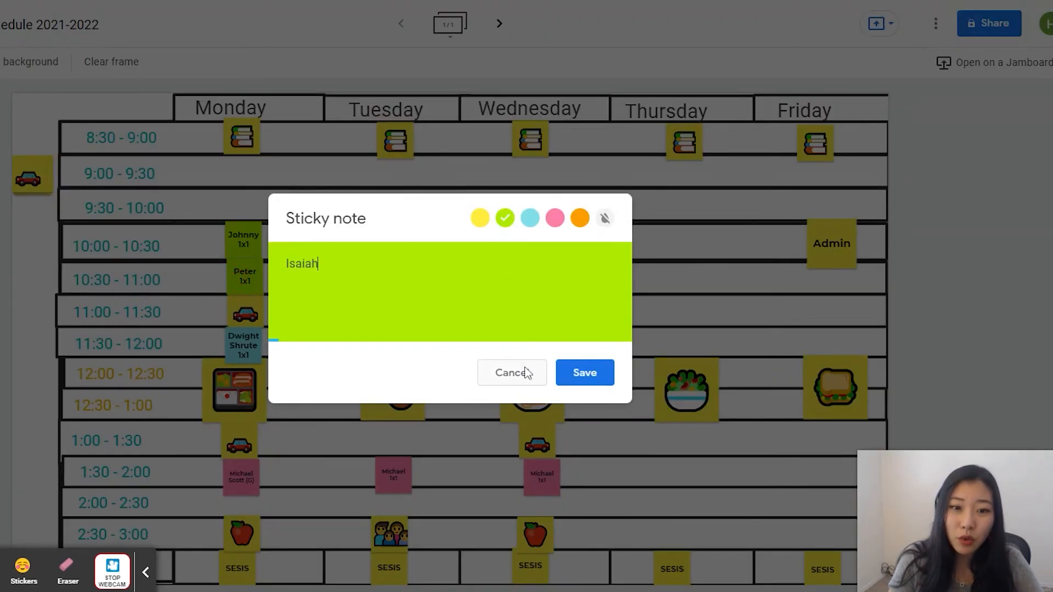
pyautogui.moveTo(444, 281); pyautogui.dragTo(122, 280)
pyautogui.write('ISAIAH')
pyautogui.click(574, 379)
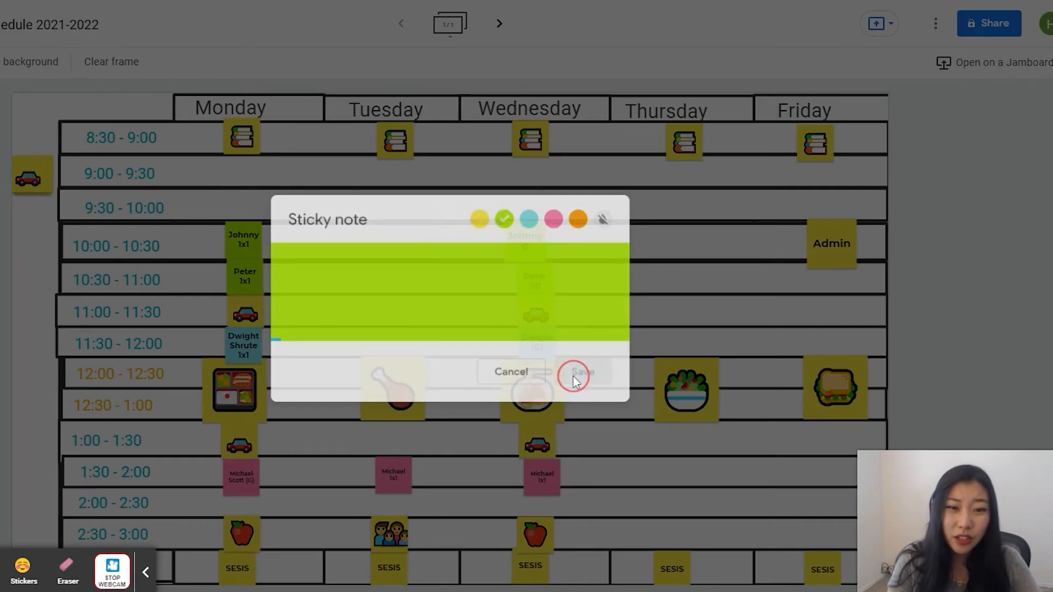
pyautogui.click(566, 244)
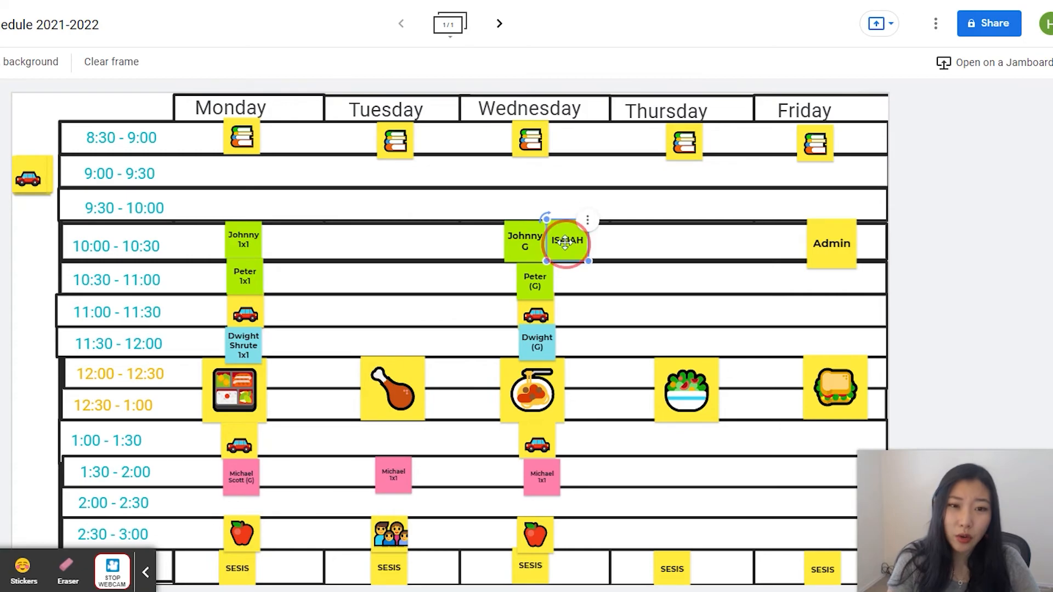
pyautogui.moveTo(572, 248)
pyautogui.mouseDown()
pyautogui.moveTo(576, 164)
pyautogui.moveTo(587, 192)
pyautogui.moveTo(613, 507)
pyautogui.moveTo(619, 366)
pyautogui.moveTo(570, 238)
pyautogui.mouseUp()
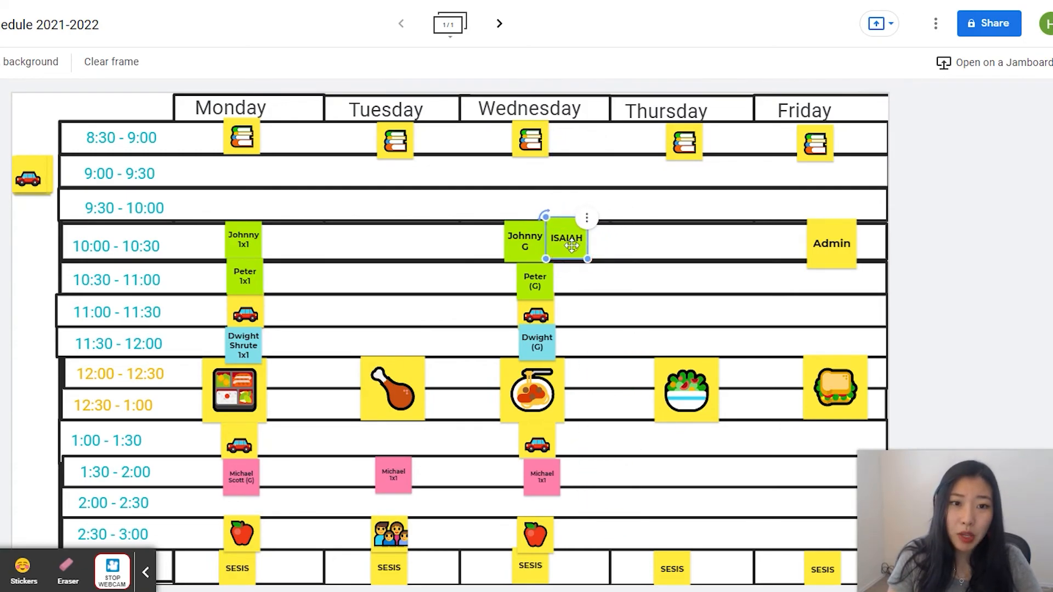
# - Change the third student's note to orange and move it to Wednesday's 9:00 - 9:30 slot
pyautogui.doubleClick(569, 237)
pyautogui.click(579, 218)
pyautogui.click(571, 286)
pyautogui.click(585, 372)
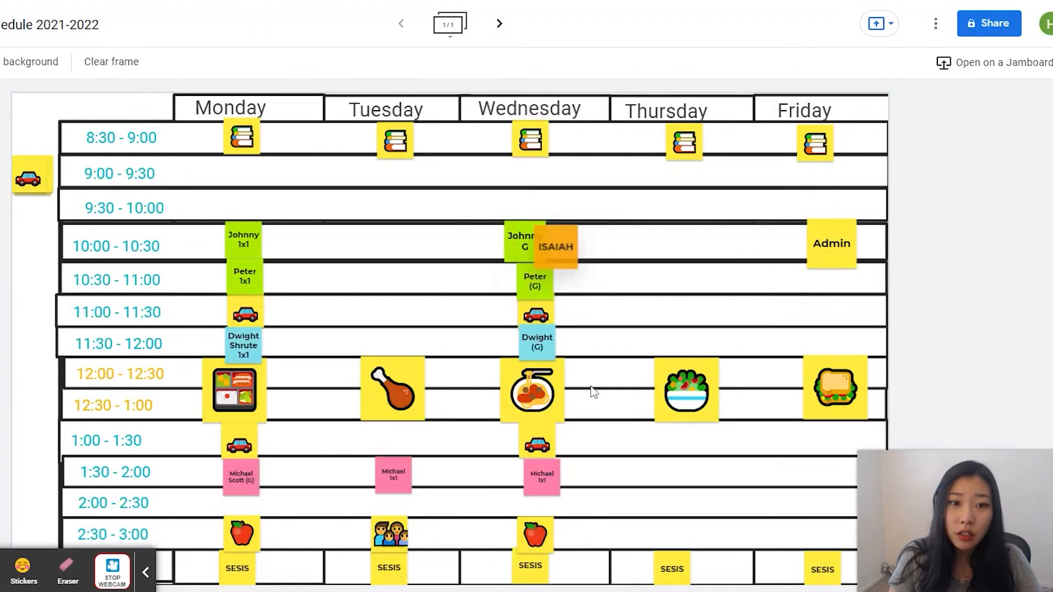
pyautogui.click(582, 247)
pyautogui.moveTo(582, 248); pyautogui.dragTo(543, 188)
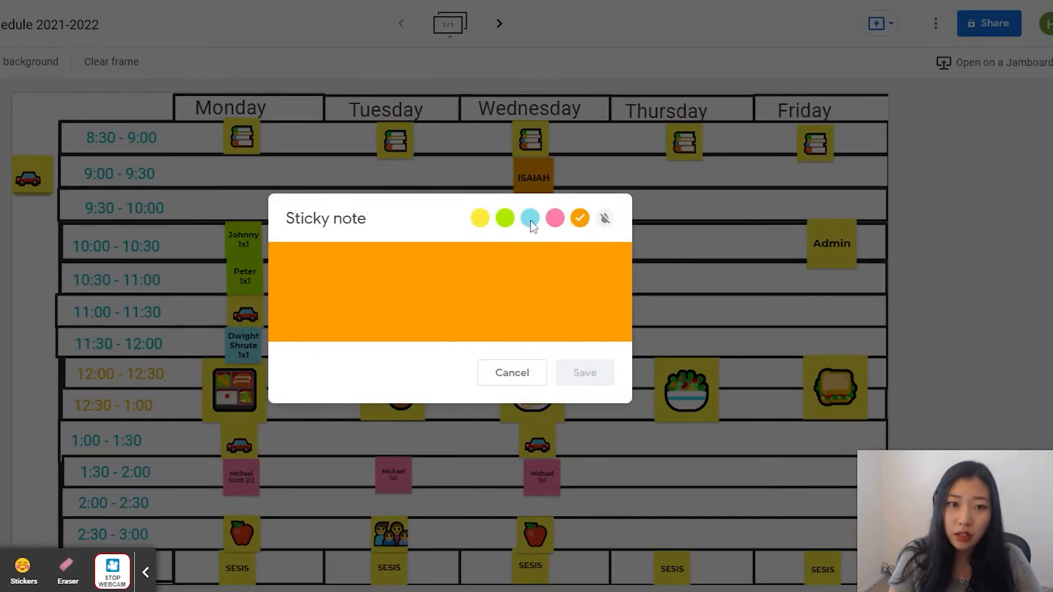
# - Add a green note with the third student's name and fit it beside the first student's G note in Wednesday's 10:00 - 10:30 slot
pyautogui.click(505, 217)
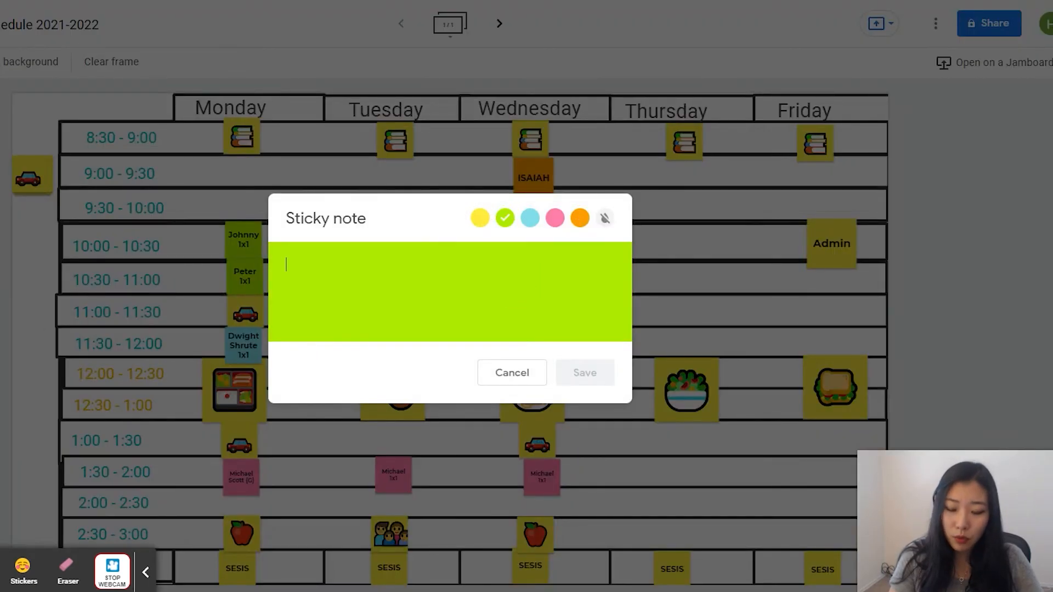
pyautogui.write('Isaiah')
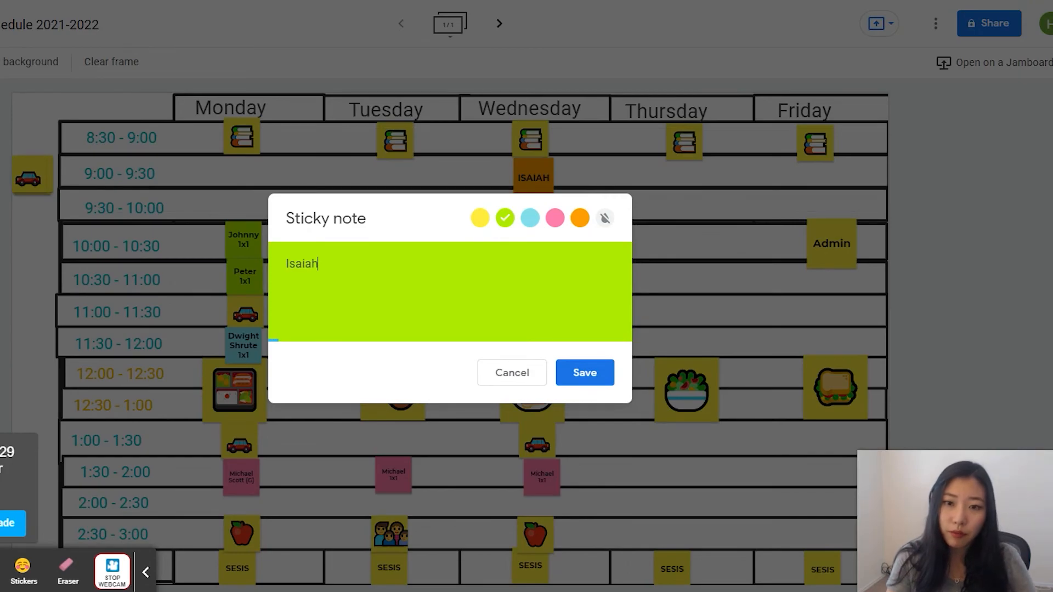
pyautogui.click(585, 372)
pyautogui.click(243, 241)
pyautogui.moveTo(189, 181); pyautogui.dragTo(574, 250)
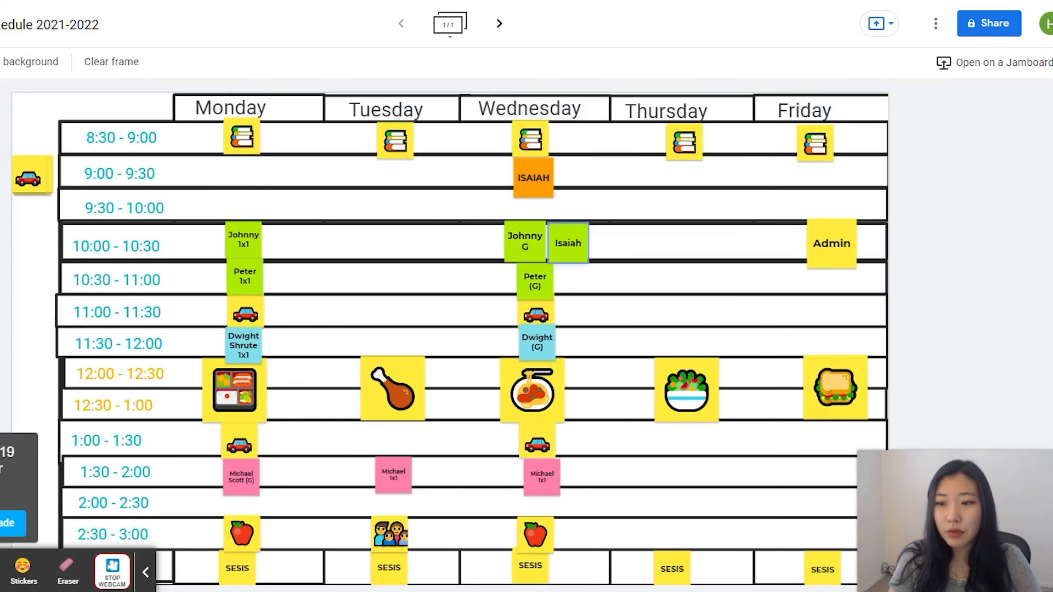
pyautogui.press('Escape')
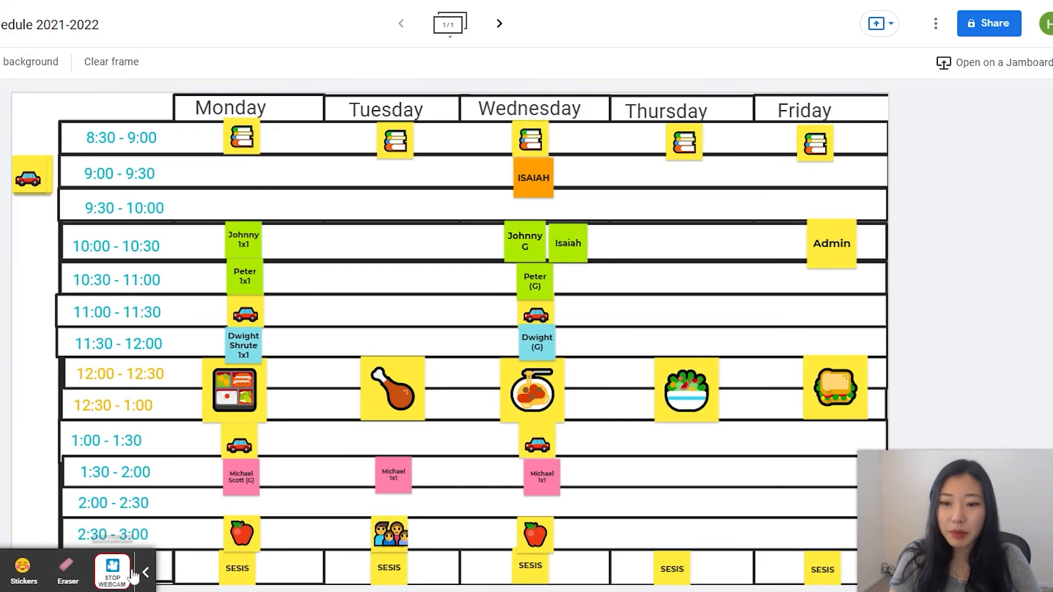